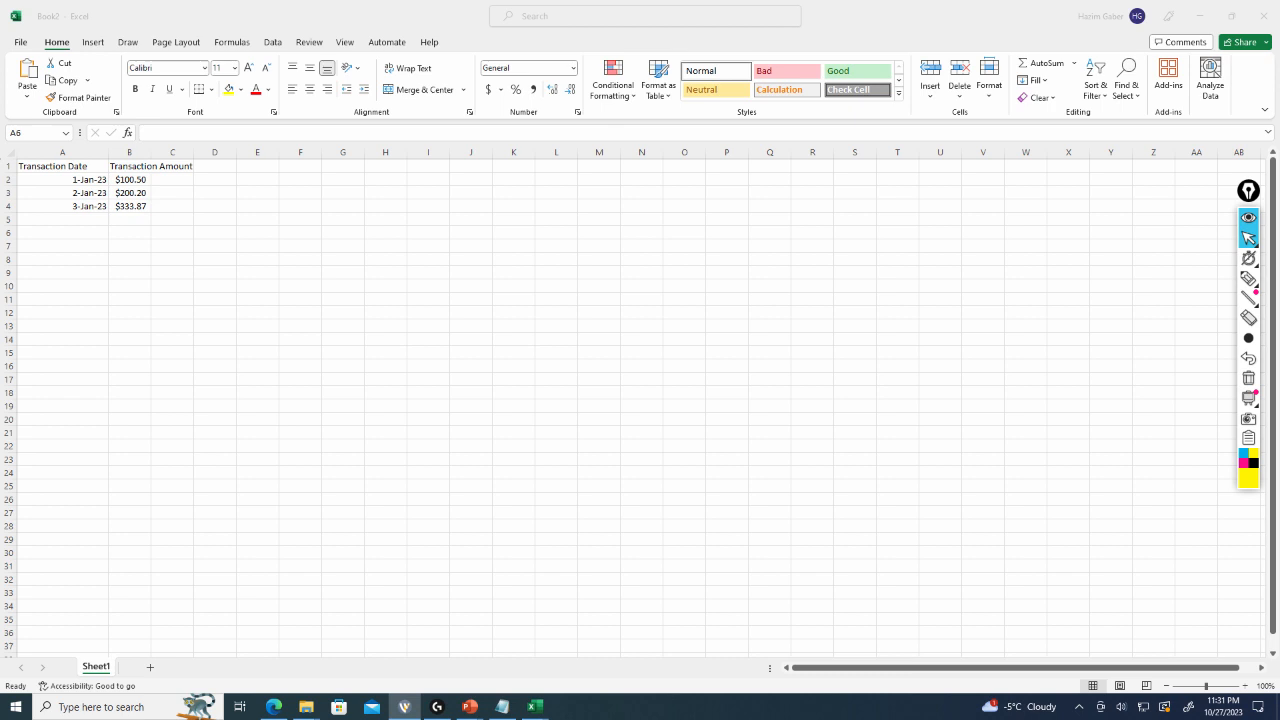
Open the Format Cells dialog for cell A6 and review the Number category options without applying them.
{"action": "key", "text": "alt+Tab"}
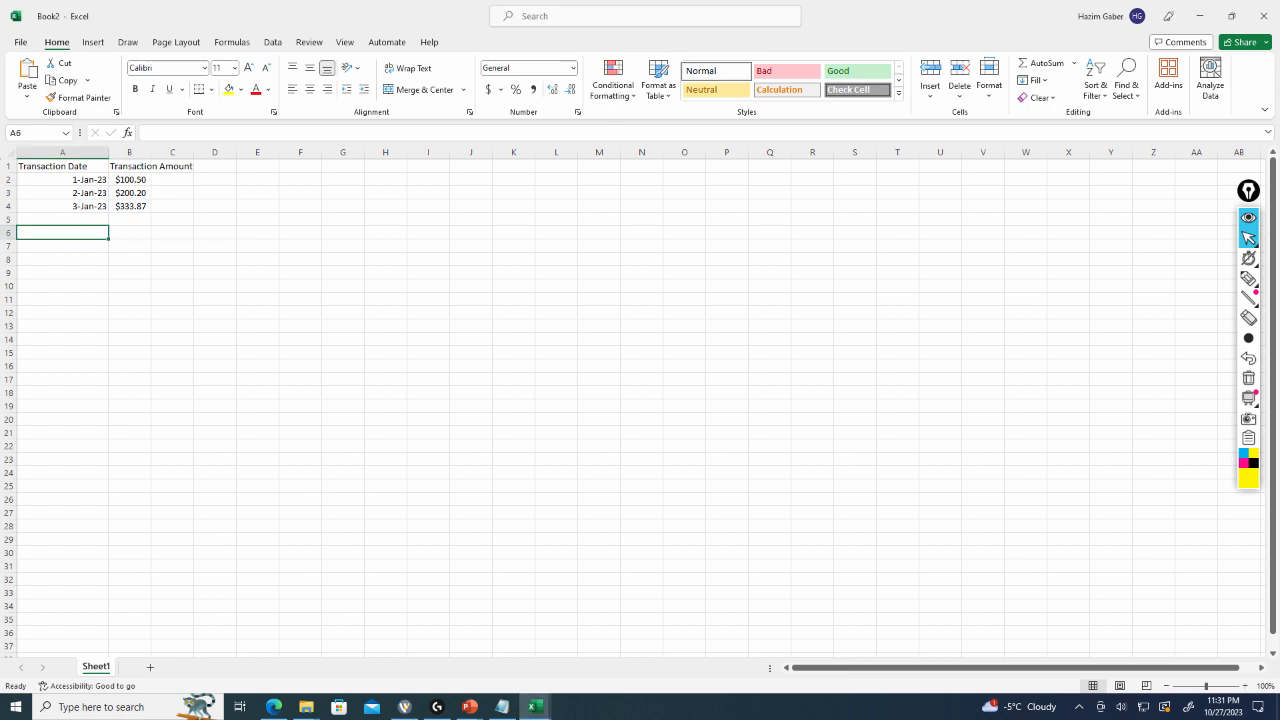
{"action": "right_click", "coordinate": [62, 232]}
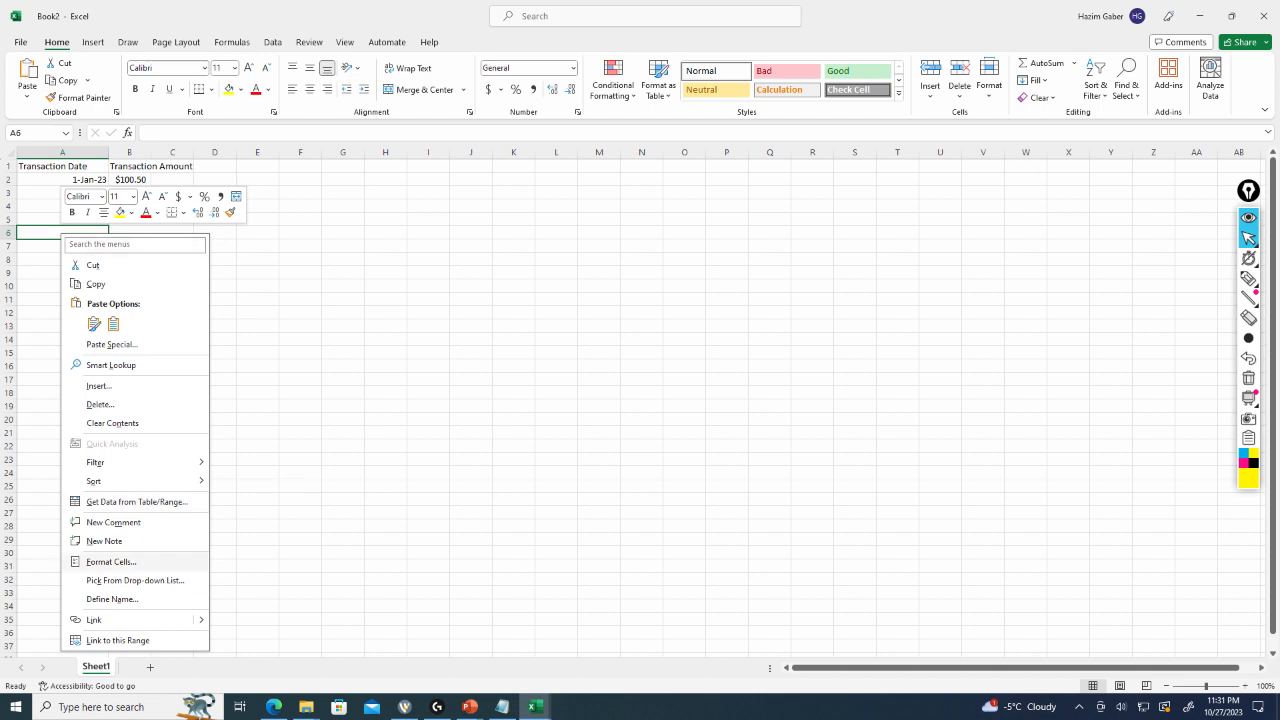
{"action": "key", "text": "Return"}
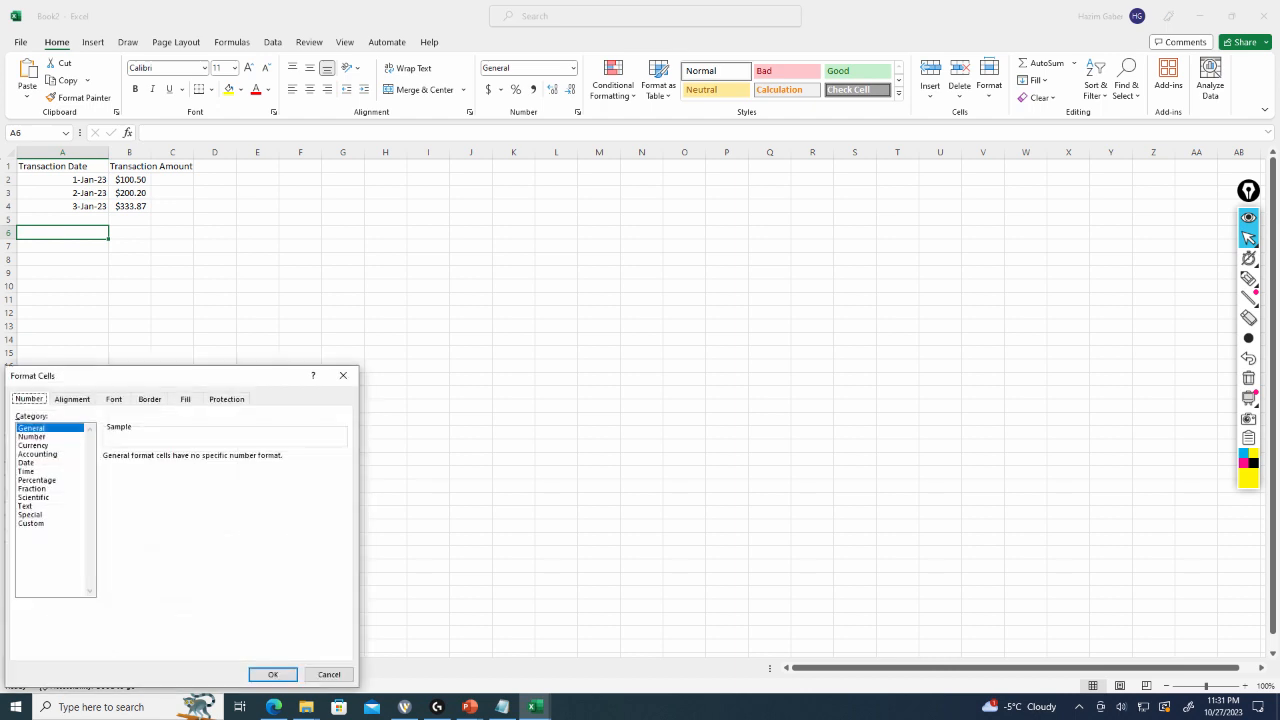
{"action": "left_click_drag", "start_coordinate": [150, 376], "coordinate": [349, 103]}
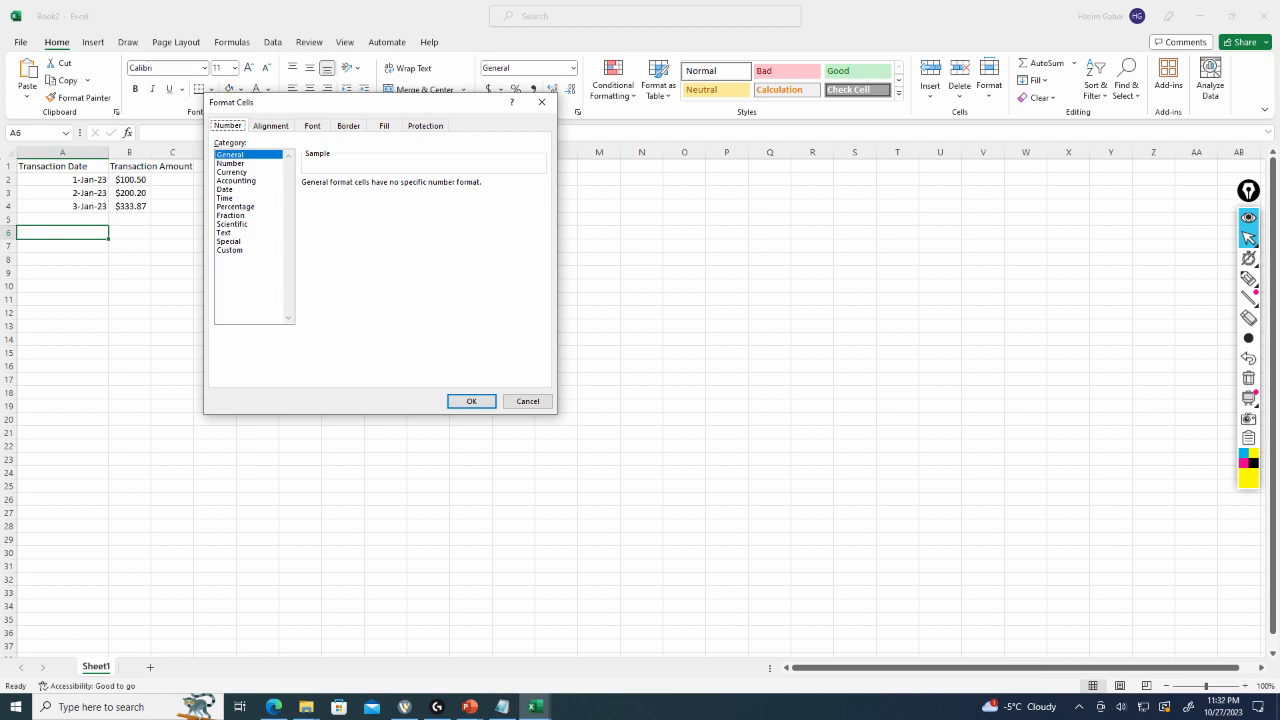
{"action": "left_click", "coordinate": [231, 163]}
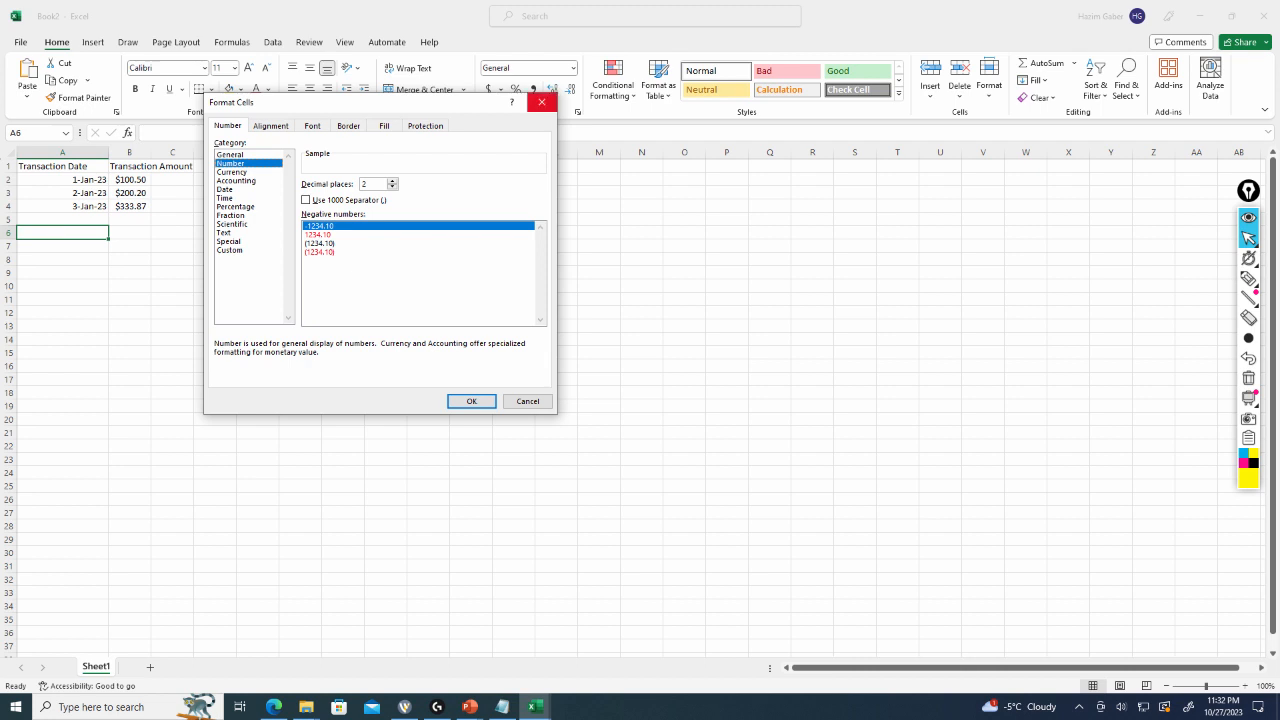
{"action": "left_click", "coordinate": [541, 102]}
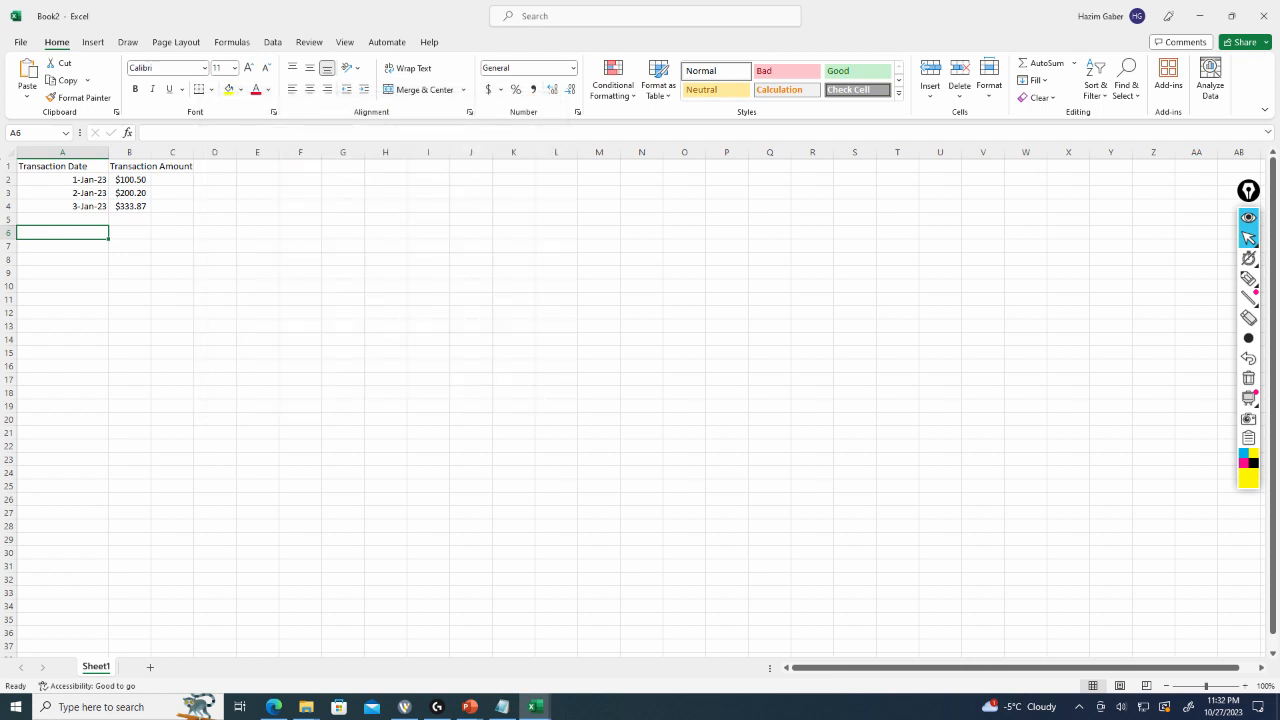
Enter 10, text and 11 in cells E2, E3 and E4.
{"action": "left_click", "coordinate": [257, 180]}
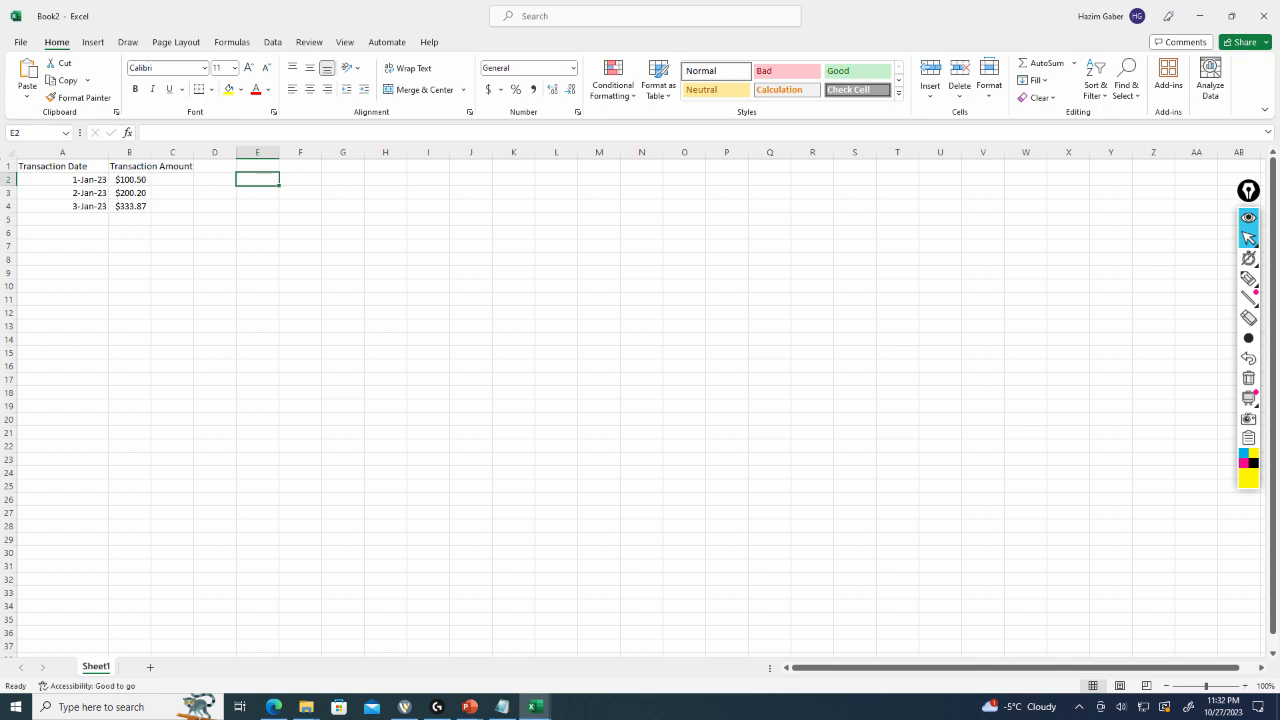
{"action": "type", "text": "10"}
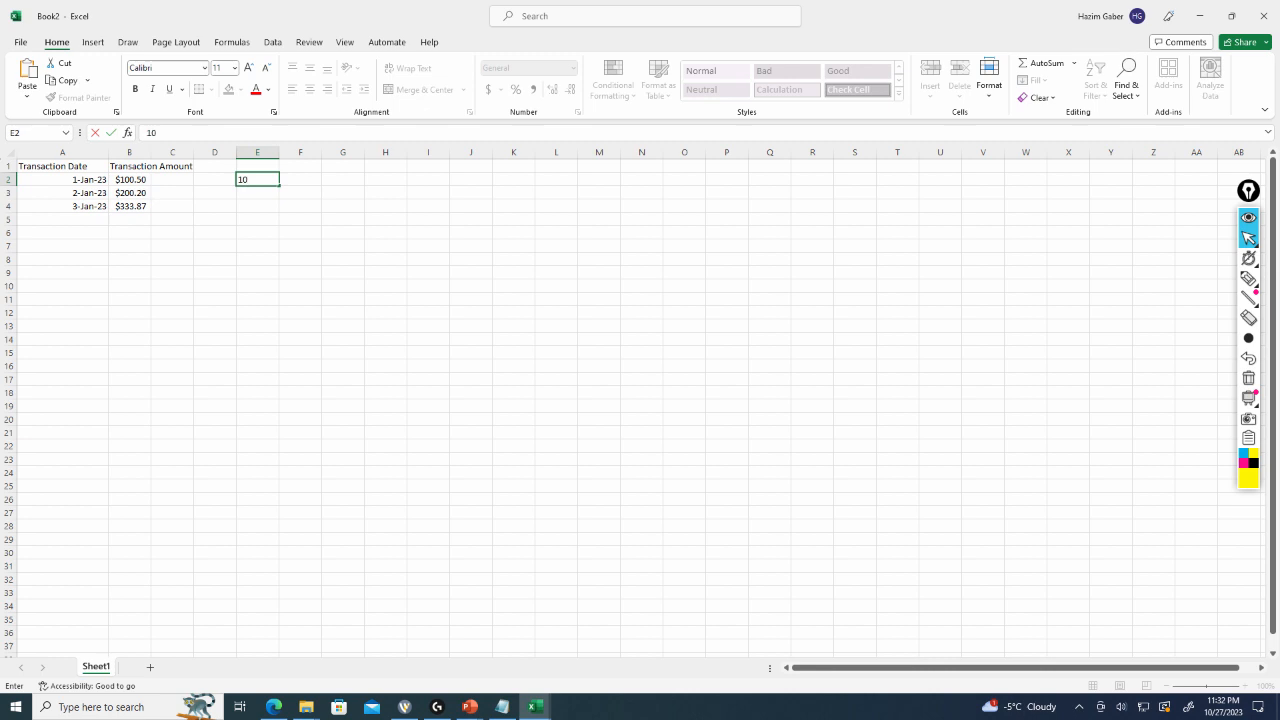
{"action": "key", "text": "Return"}
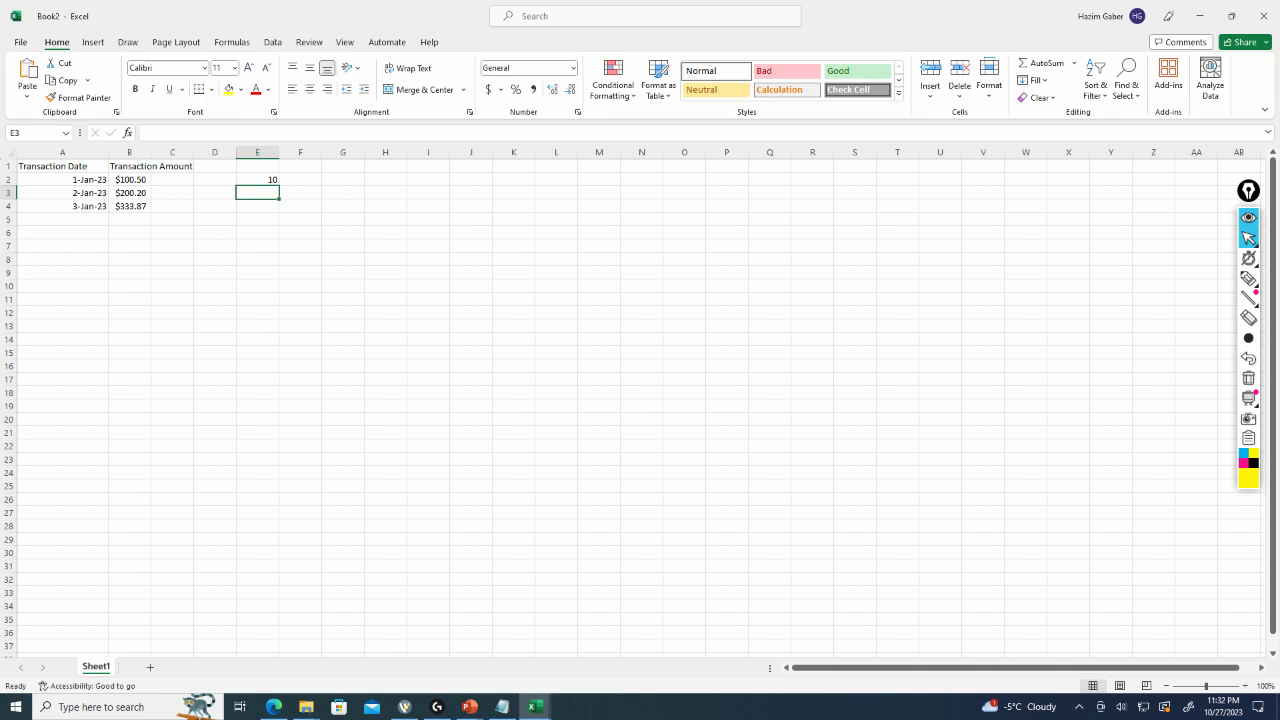
{"action": "type", "text": "tex"}
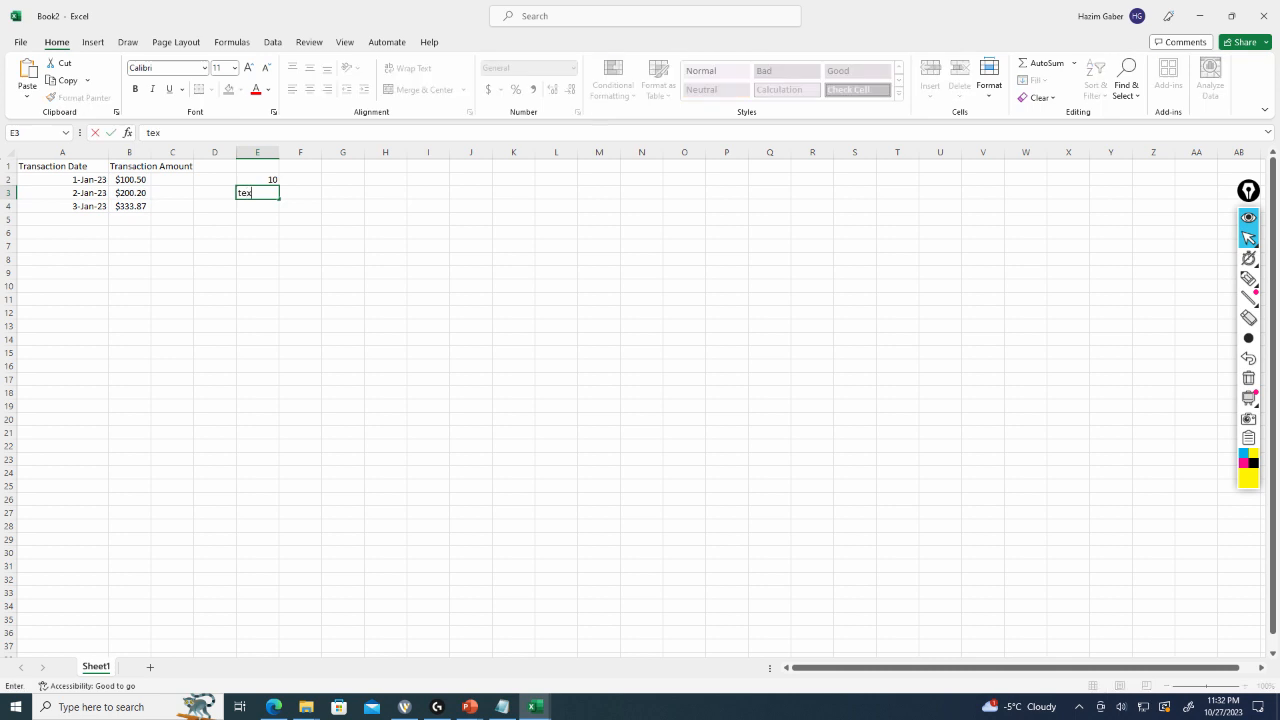
{"action": "type", "text": "t"}
{"action": "key", "text": "Return"}
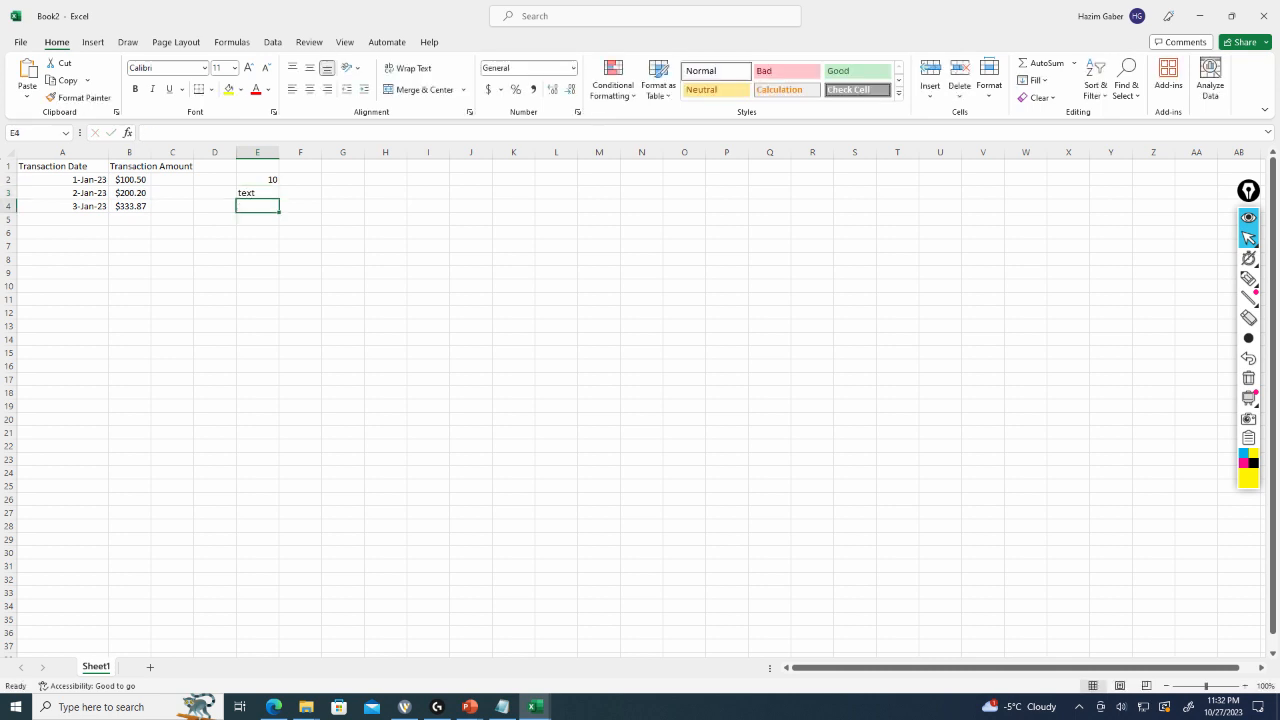
{"action": "type", "text": "11"}
{"action": "key", "text": "Return"}
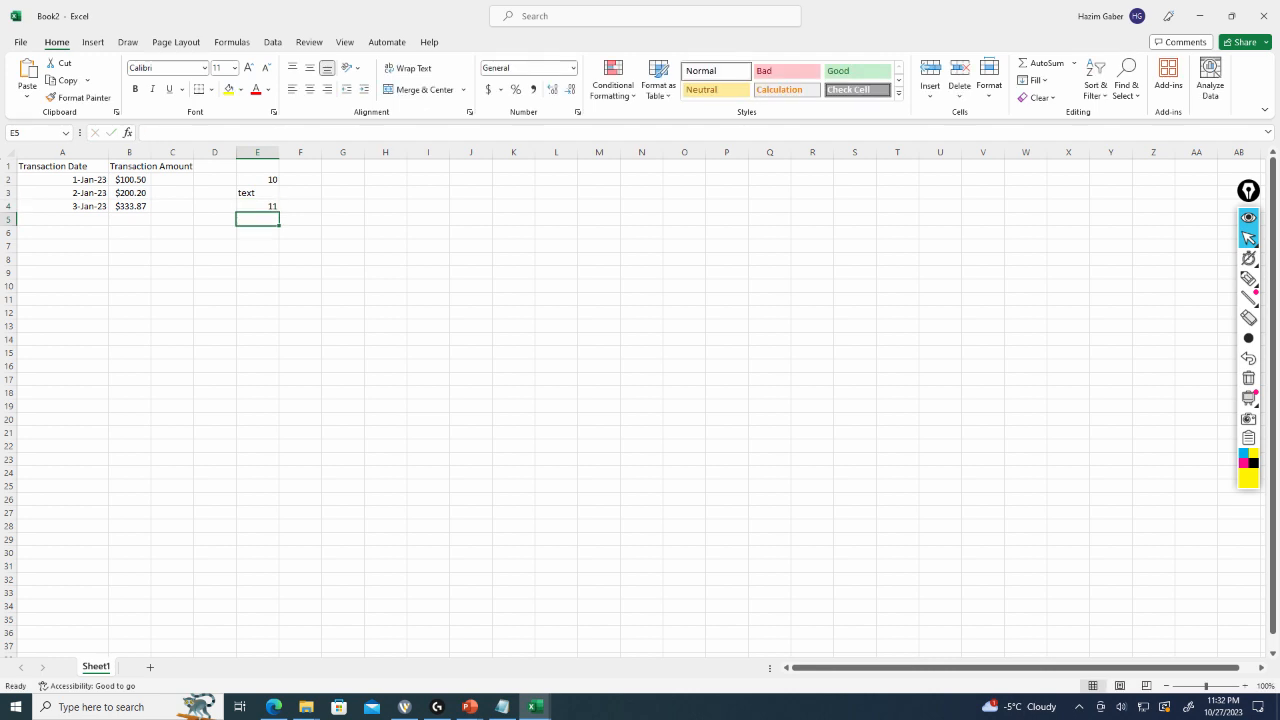
Enter 11.1, 11.2, 11.23 and 11.2 in cells E5 through E8.
{"action": "type", "text": "11.1"}
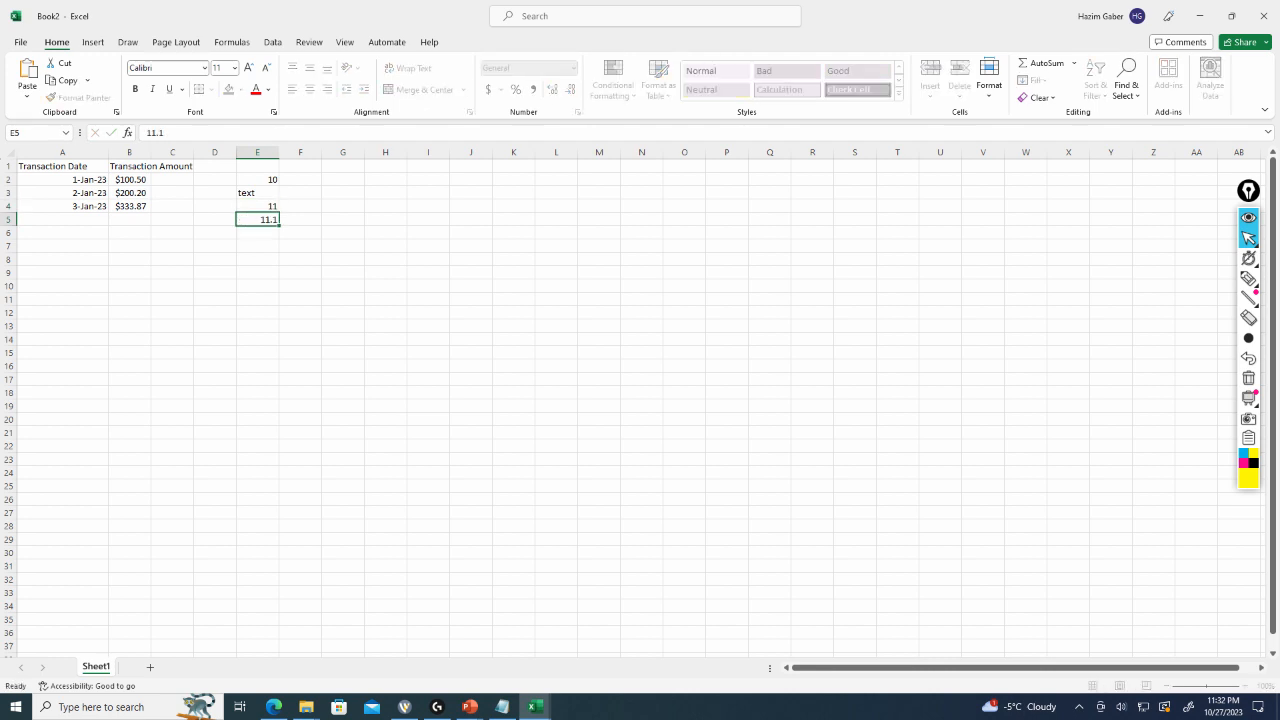
{"action": "key", "text": "Return"}
{"action": "type", "text": "11.2"}
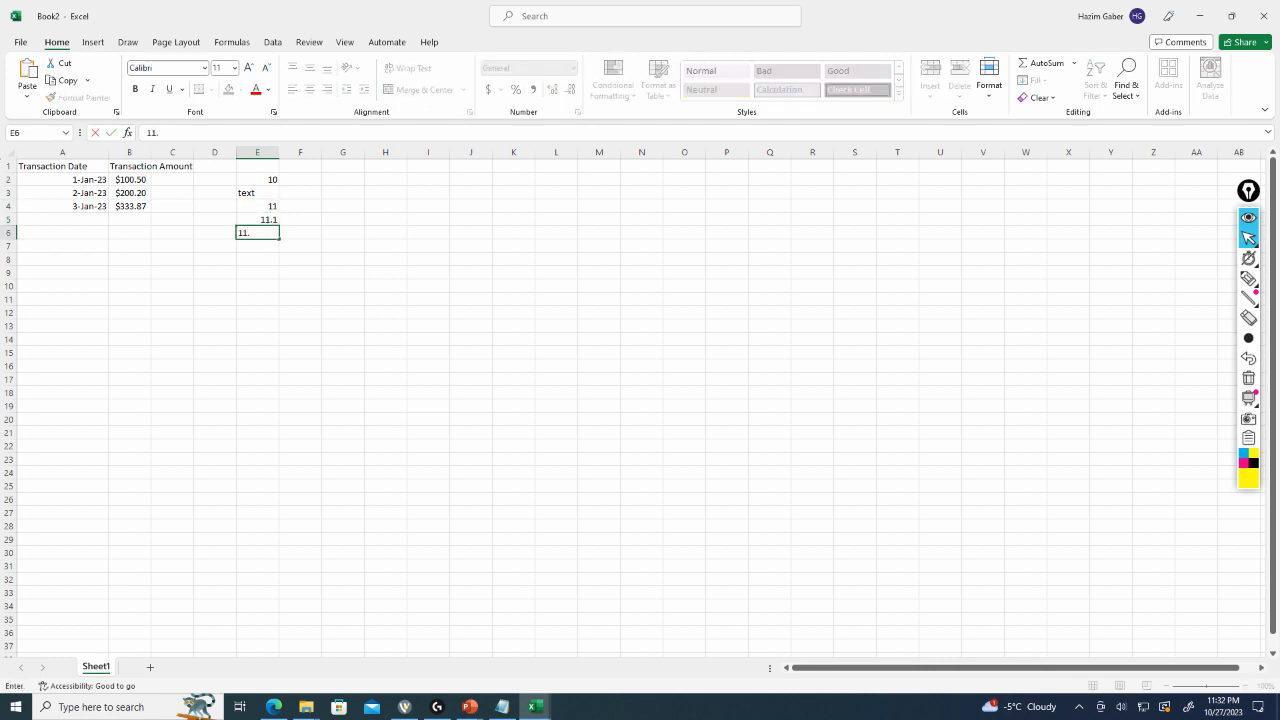
{"action": "key", "text": "Return"}
{"action": "type", "text": "11.23"}
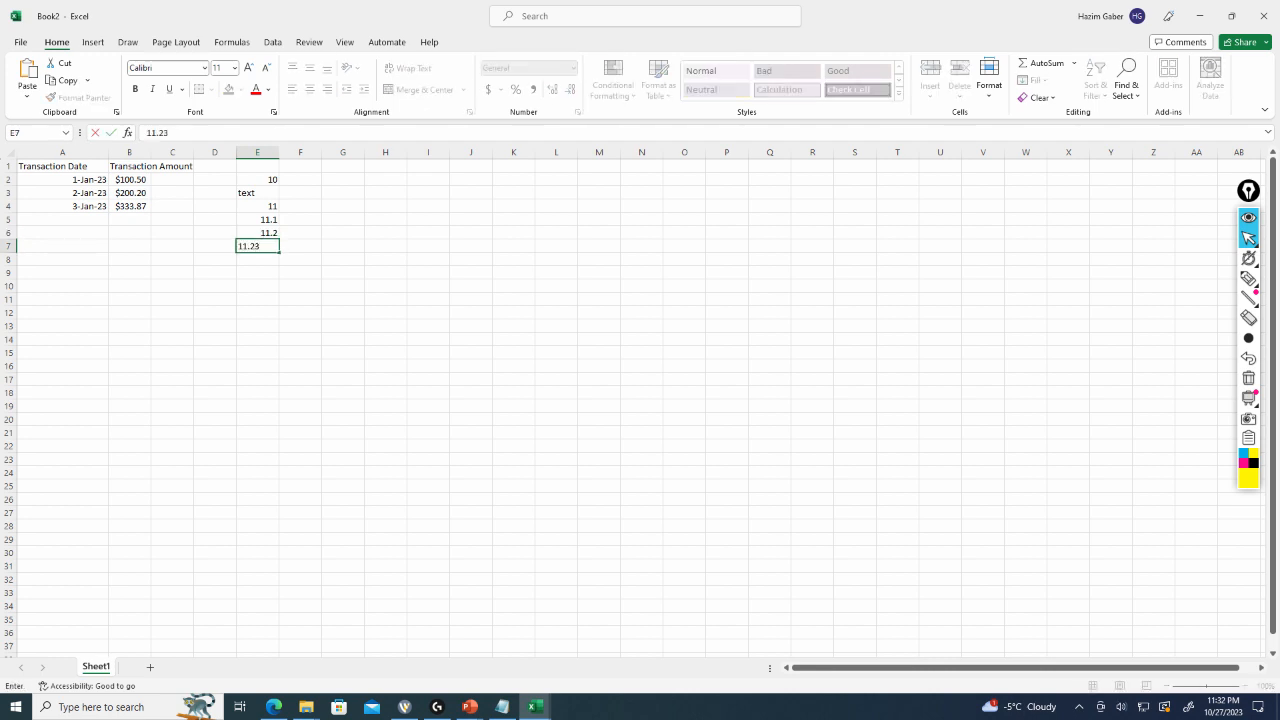
{"action": "key", "text": "Return"}
{"action": "type", "text": "11.,"}
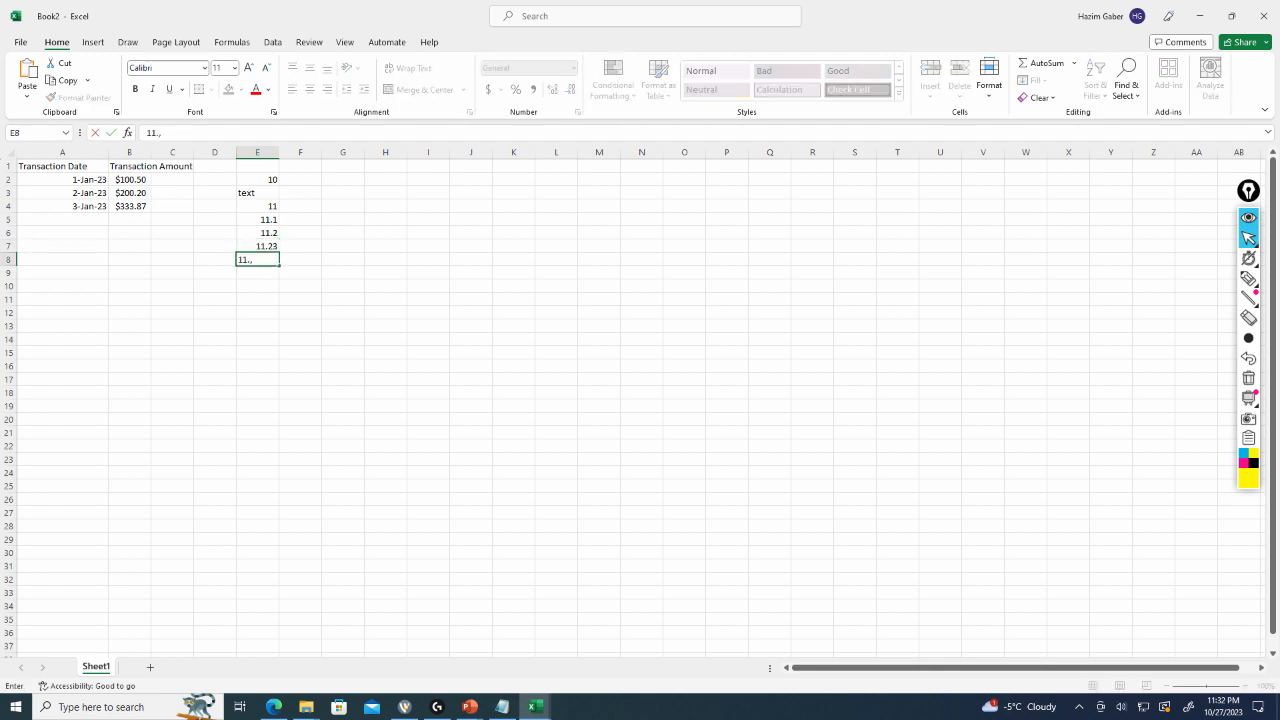
{"action": "key", "text": "BackSpace"}
{"action": "type", "text": "2"}
{"action": "key", "text": "Return"}
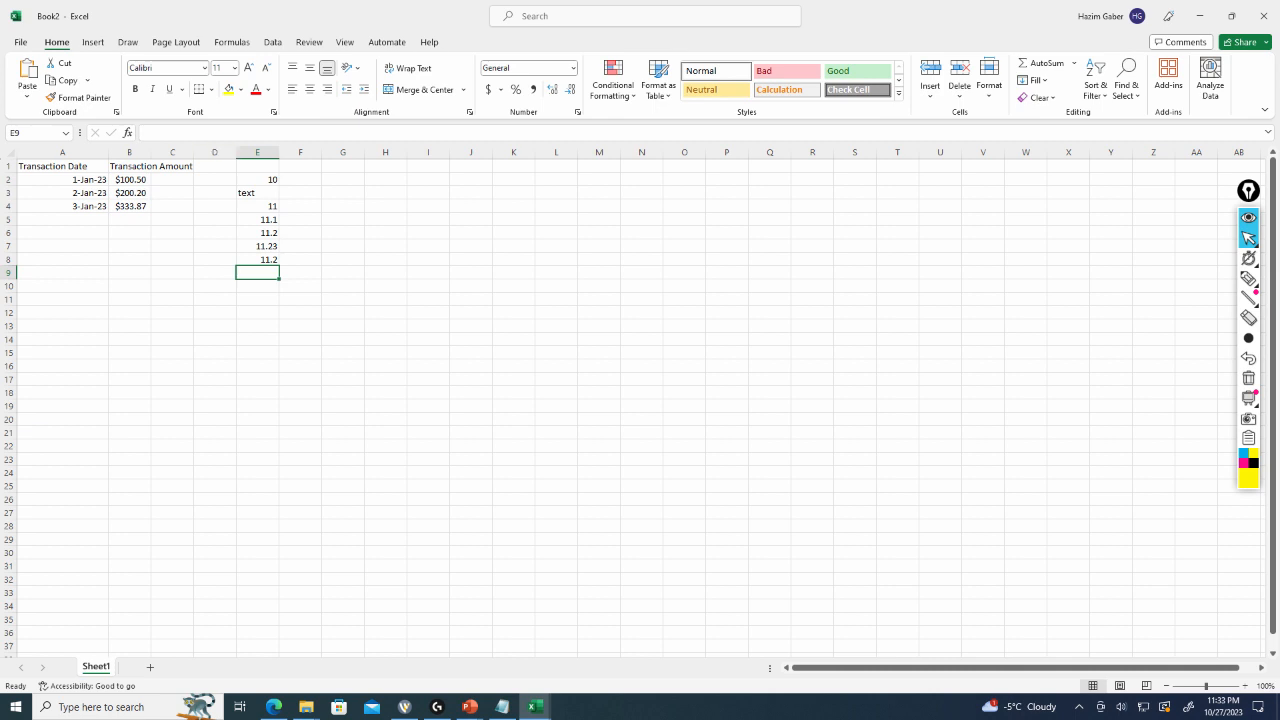
Re-enter cell E8 as 11.20 and enter 11.2000 in cell E9.
{"action": "left_click", "coordinate": [257, 259]}
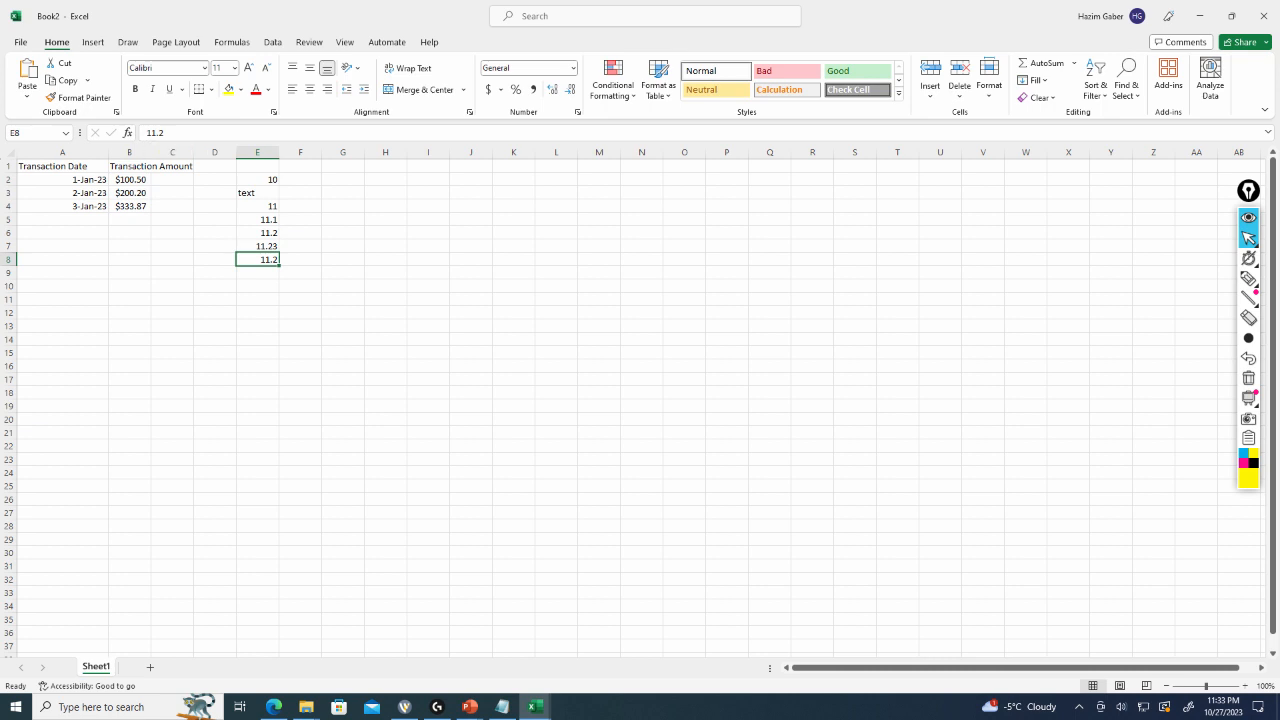
{"action": "type", "text": "11.20"}
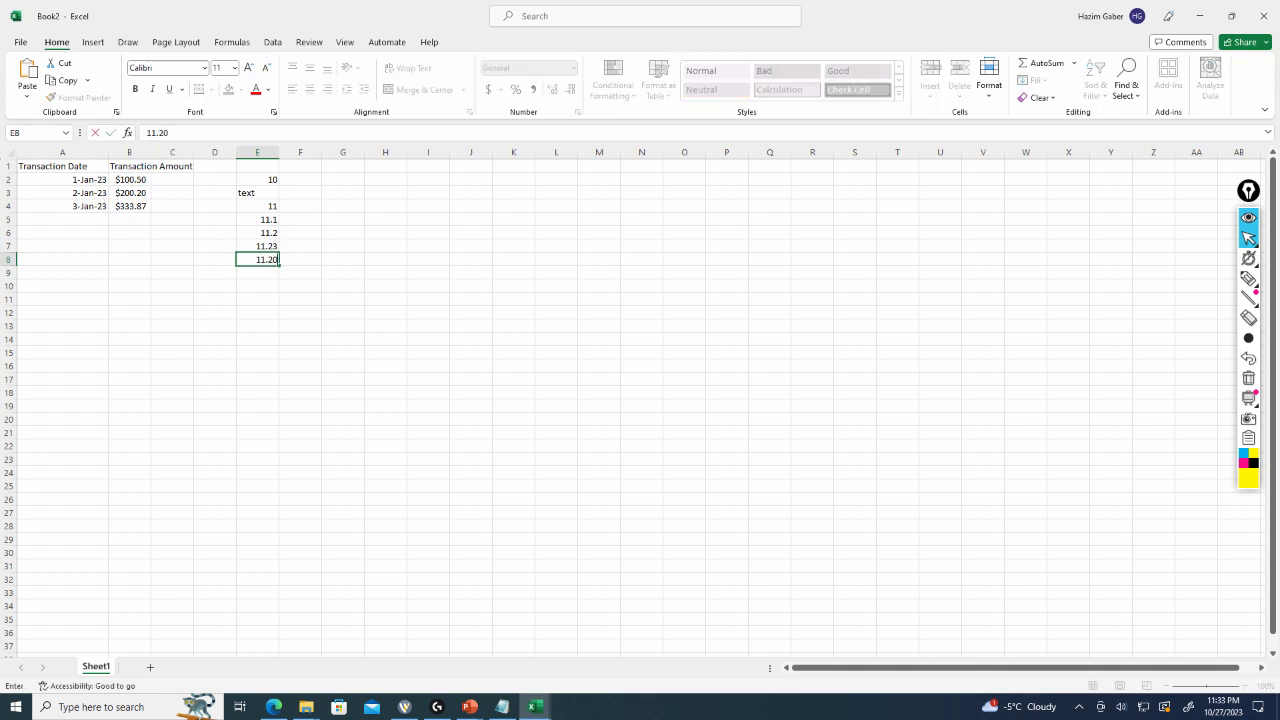
{"action": "key", "text": "Return"}
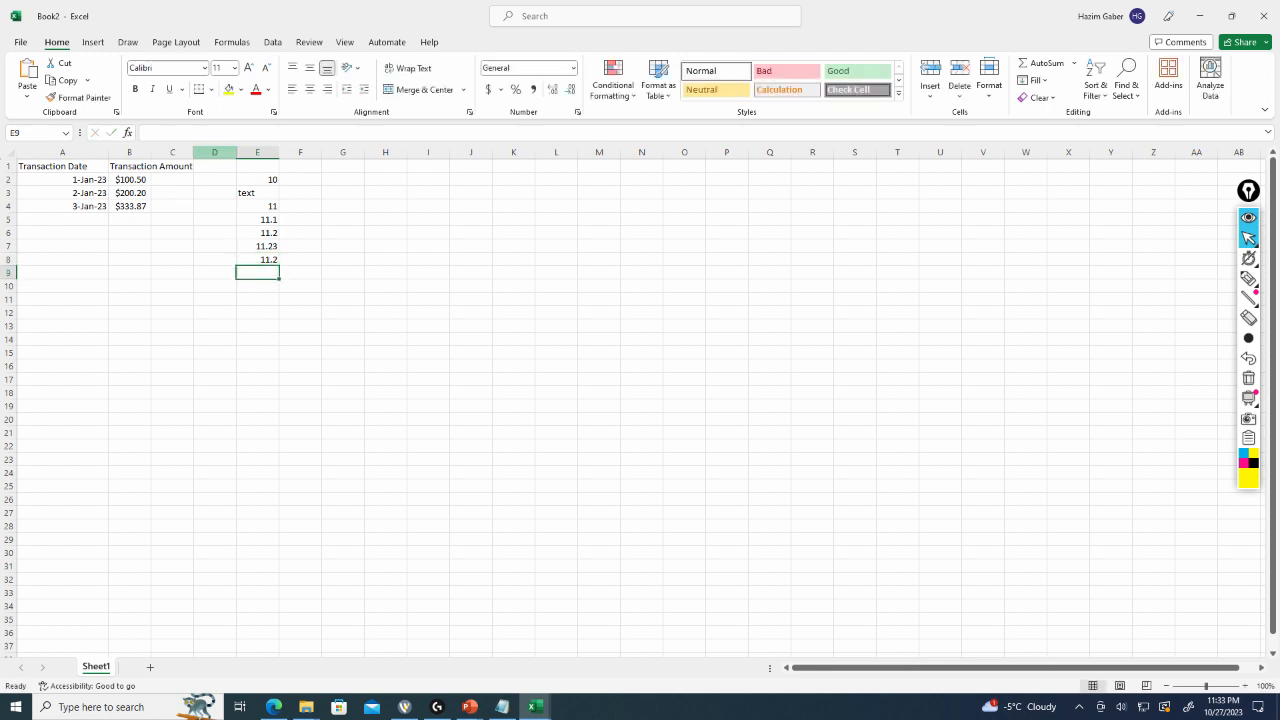
{"action": "left_click", "coordinate": [257, 259]}
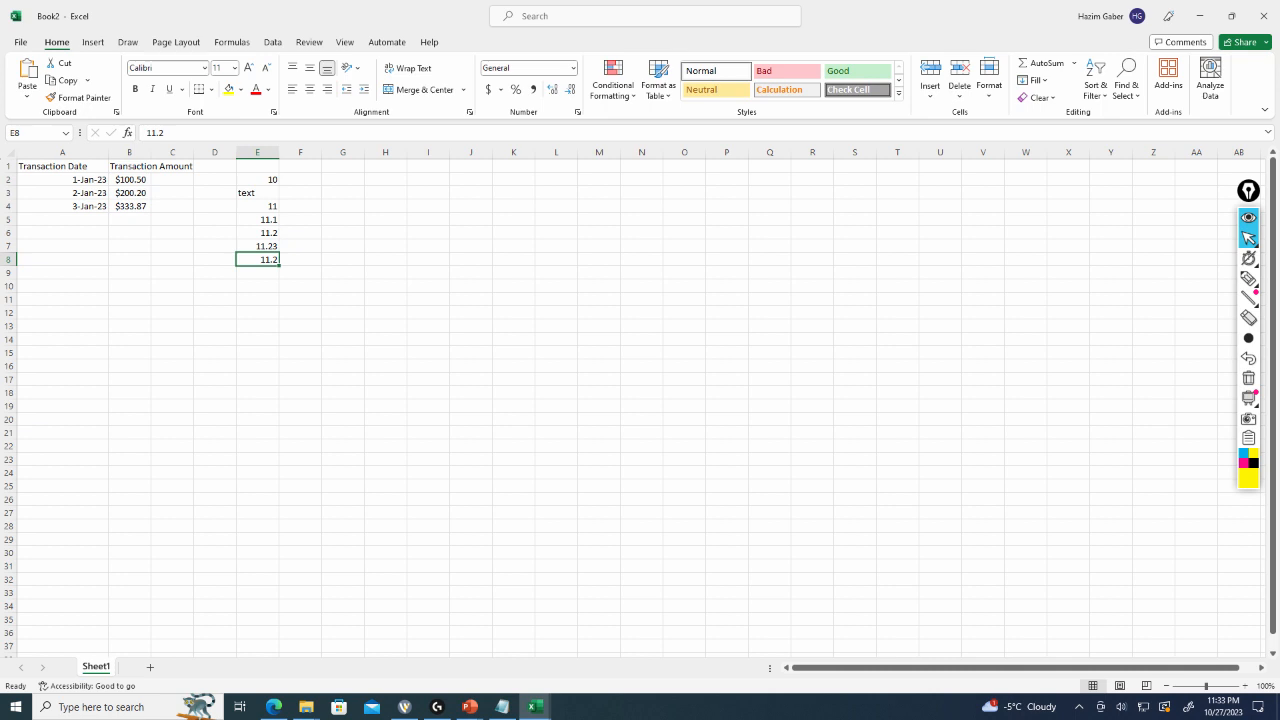
{"action": "left_click", "coordinate": [257, 272]}
{"action": "type", "text": "1"}
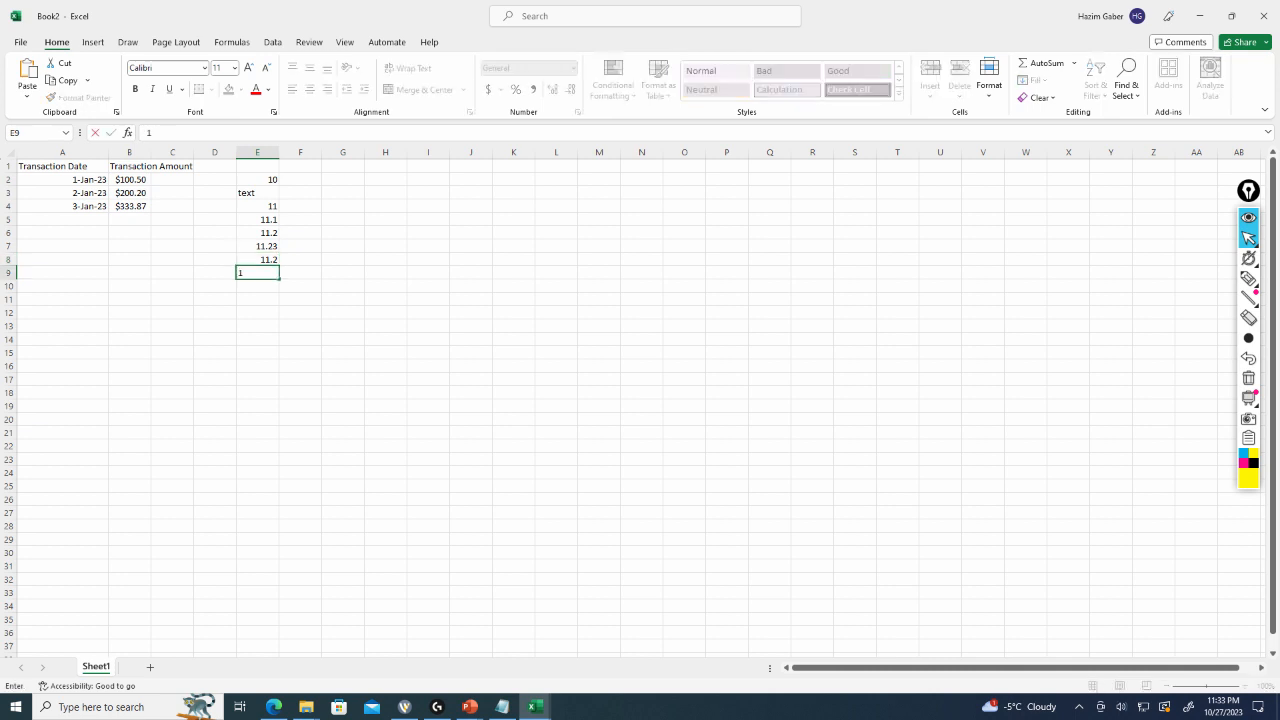
{"action": "type", "text": "1.2000"}
{"action": "key", "text": "Return"}
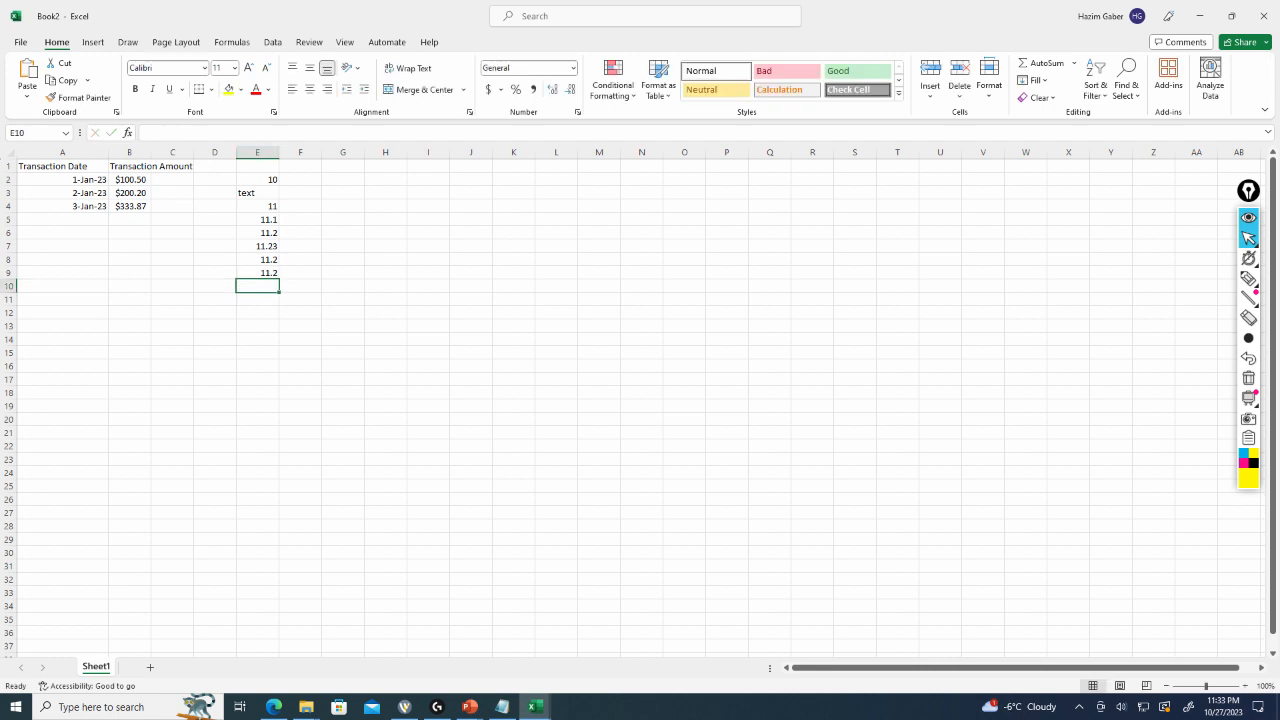
Format cells E4 to E9 as Number with 2 decimal places.
{"action": "left_click_drag", "start_coordinate": [262, 272], "coordinate": [262, 206]}
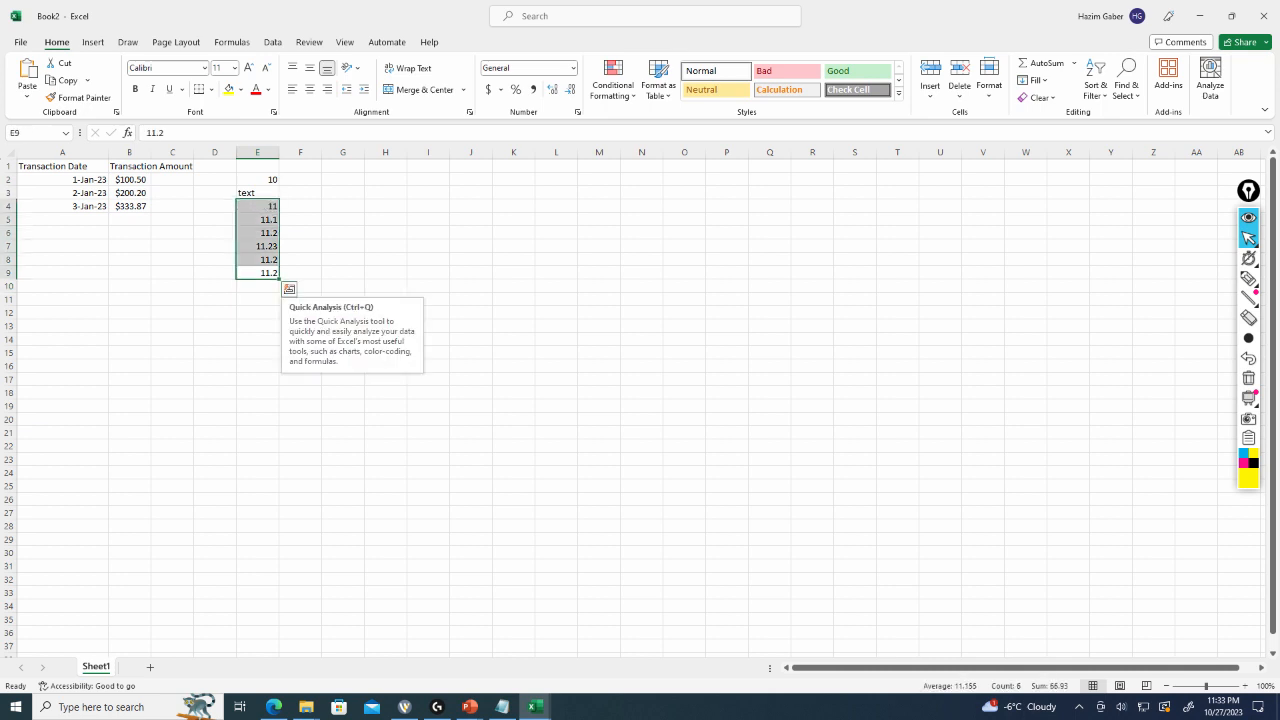
{"action": "right_click", "coordinate": [264, 249]}
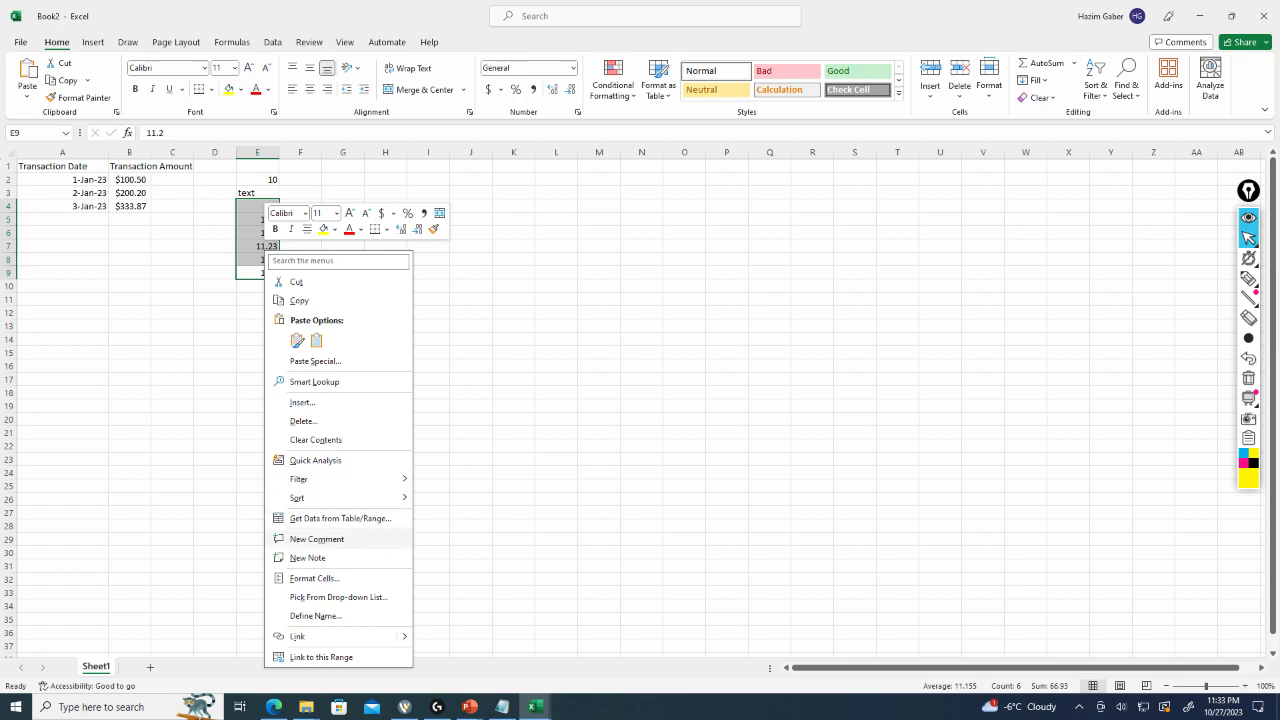
{"action": "left_click", "coordinate": [314, 578]}
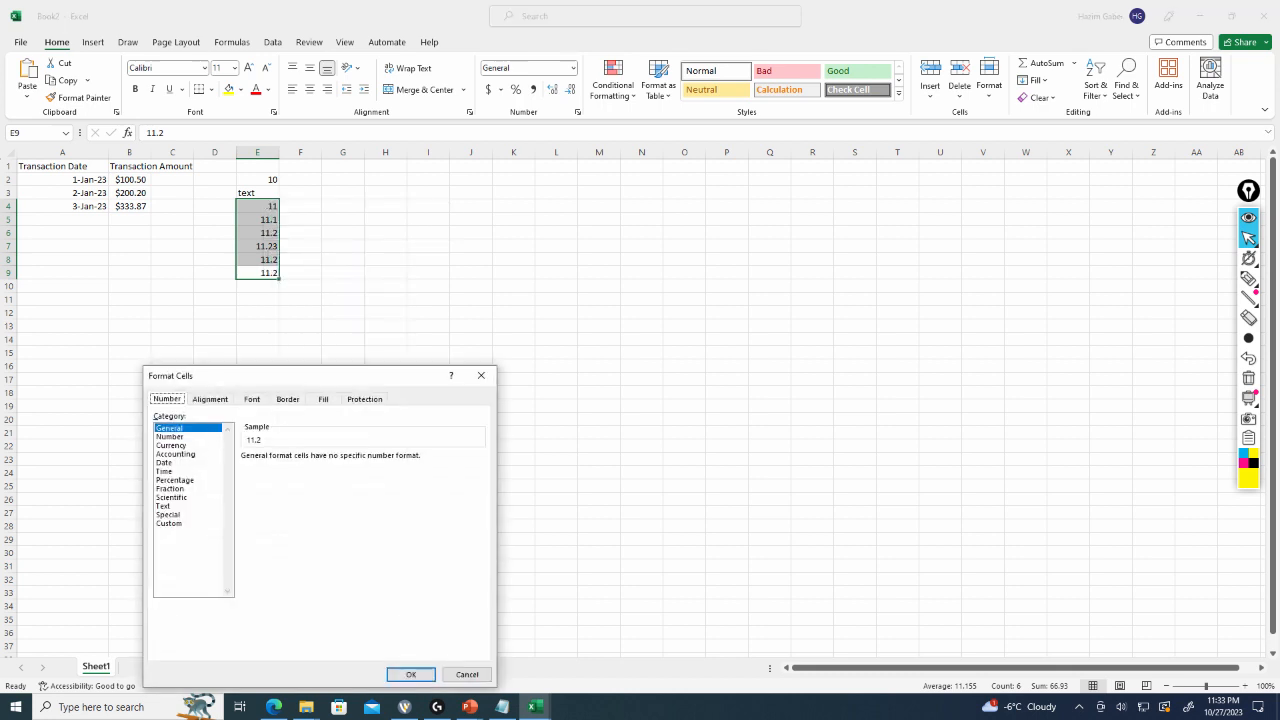
{"action": "left_click_drag", "start_coordinate": [300, 375], "coordinate": [401, 247]}
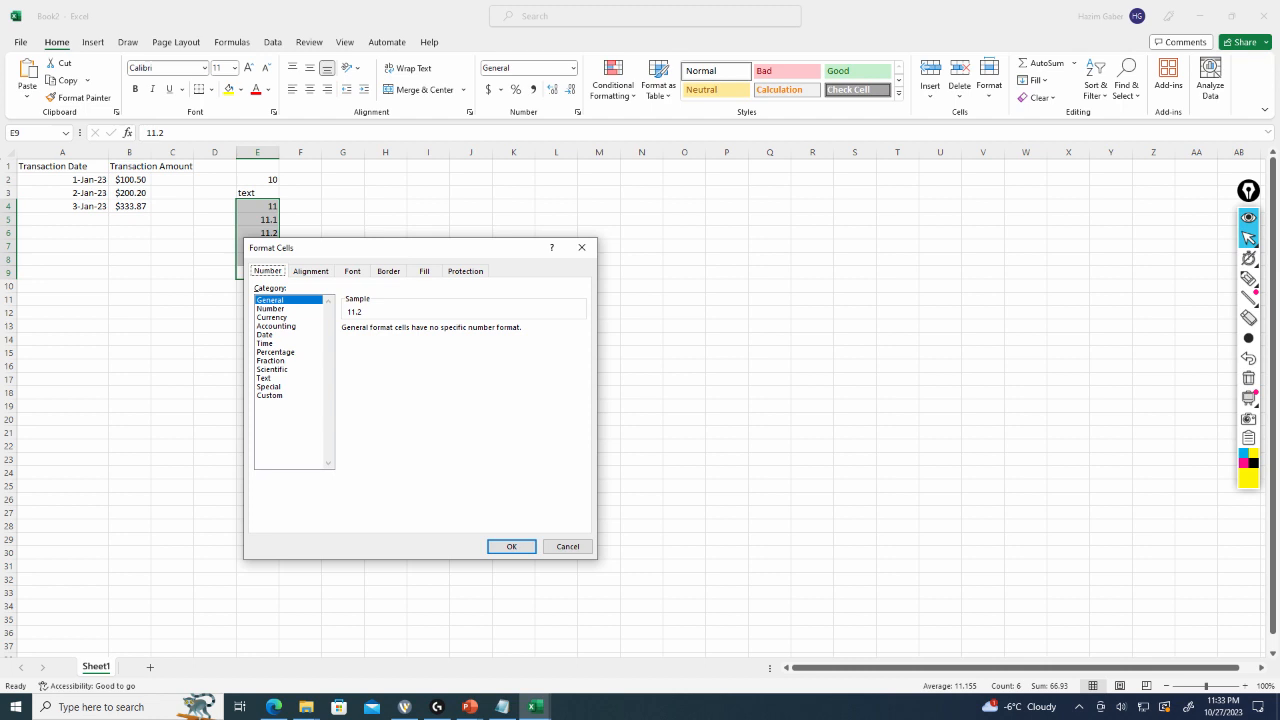
{"action": "left_click", "coordinate": [270, 308]}
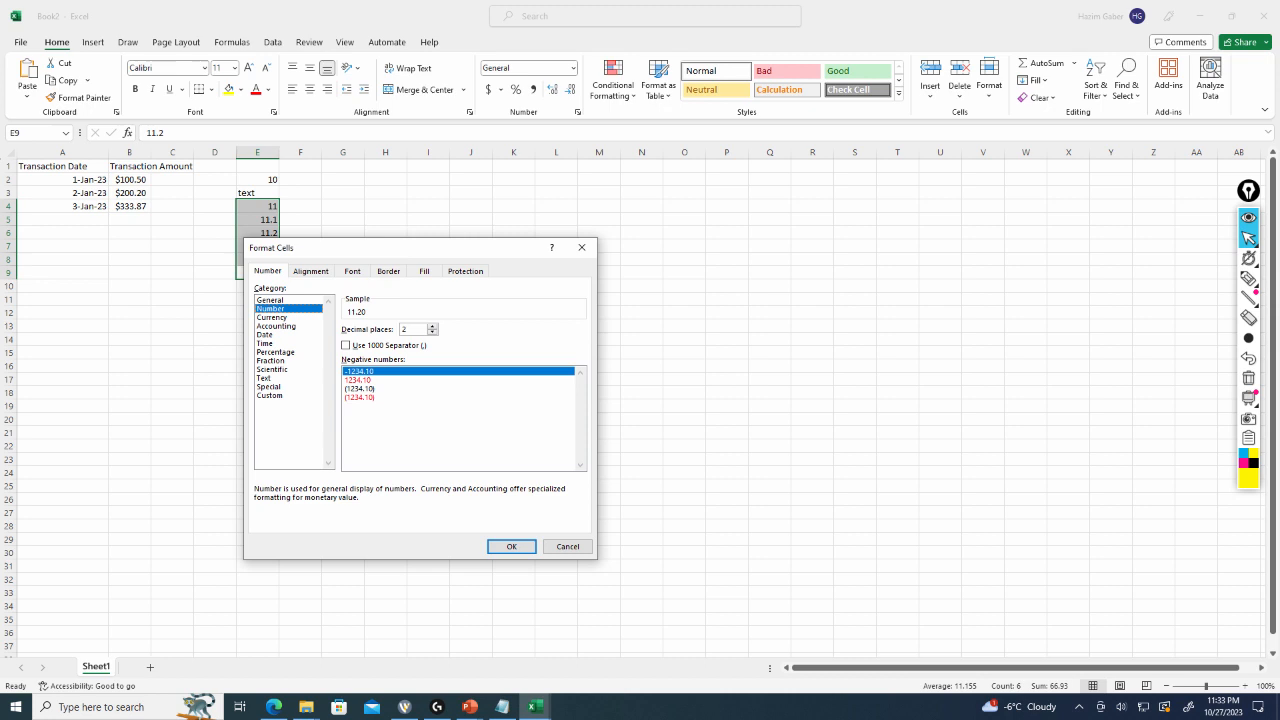
{"action": "left_click", "coordinate": [511, 546]}
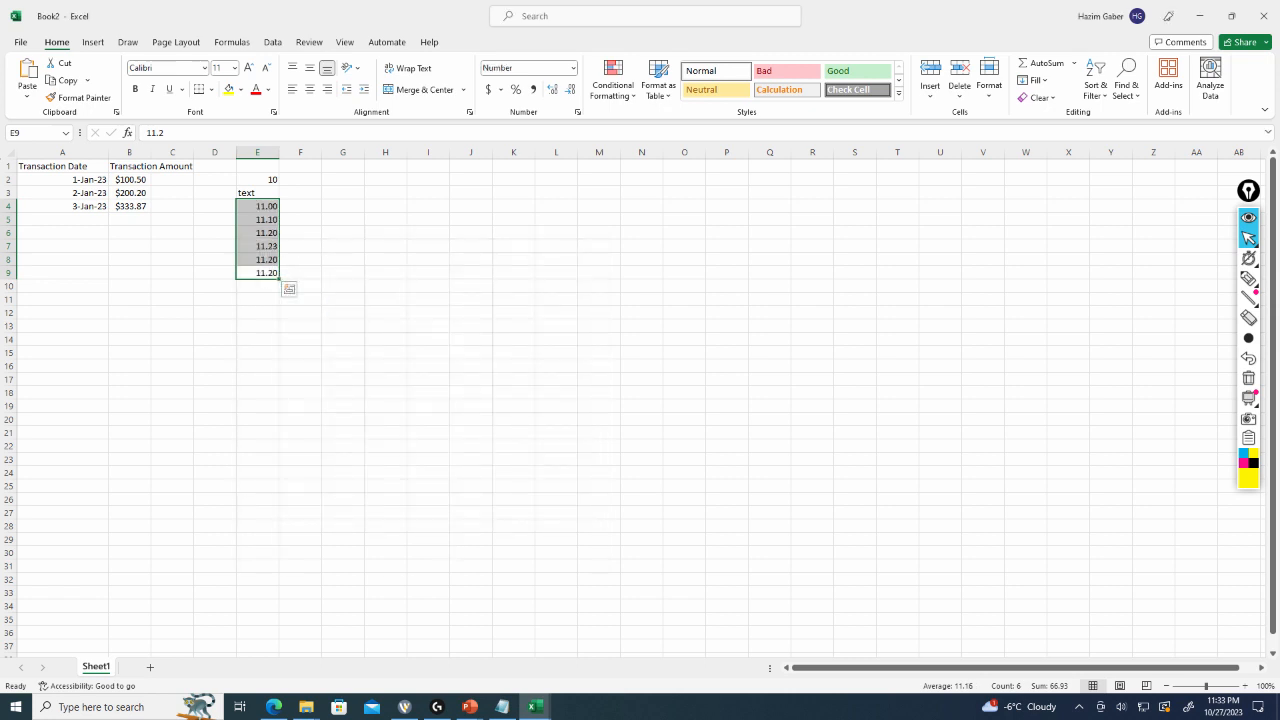
{"action": "left_click", "coordinate": [342, 325]}
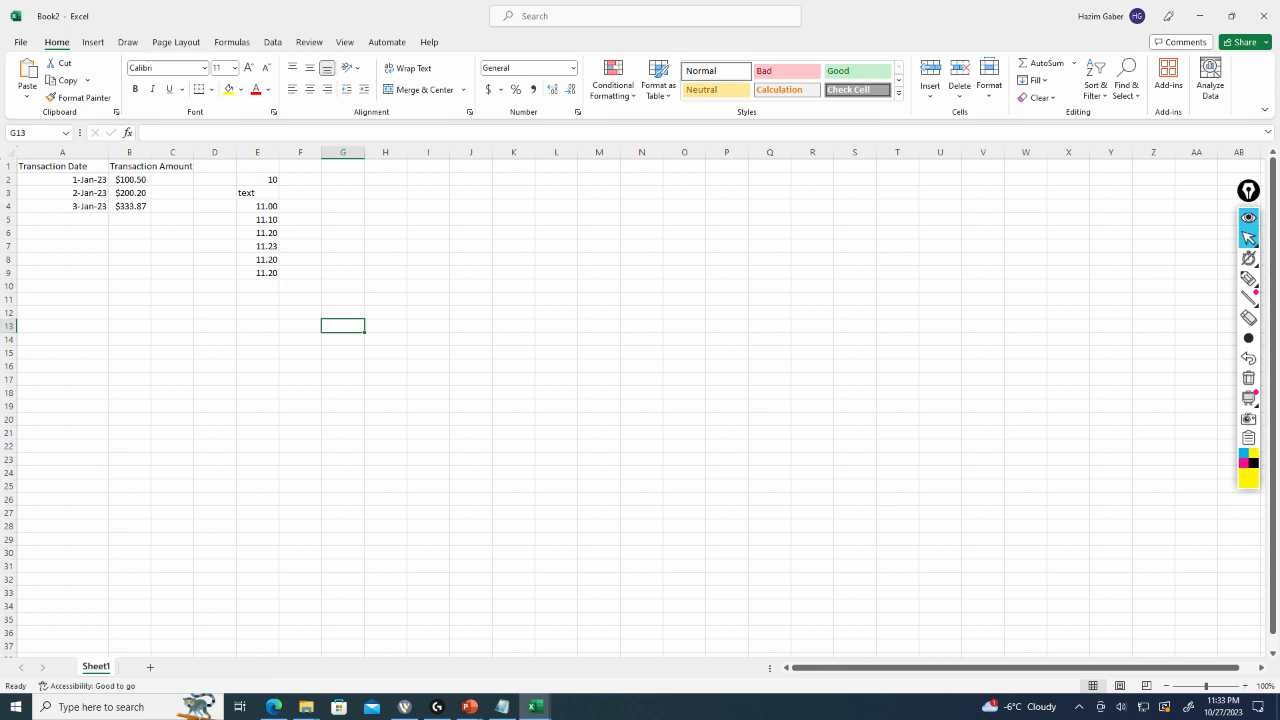
Format the empty cells E10 to E17 as Number.
{"action": "left_click_drag", "start_coordinate": [257, 285], "coordinate": [257, 380]}
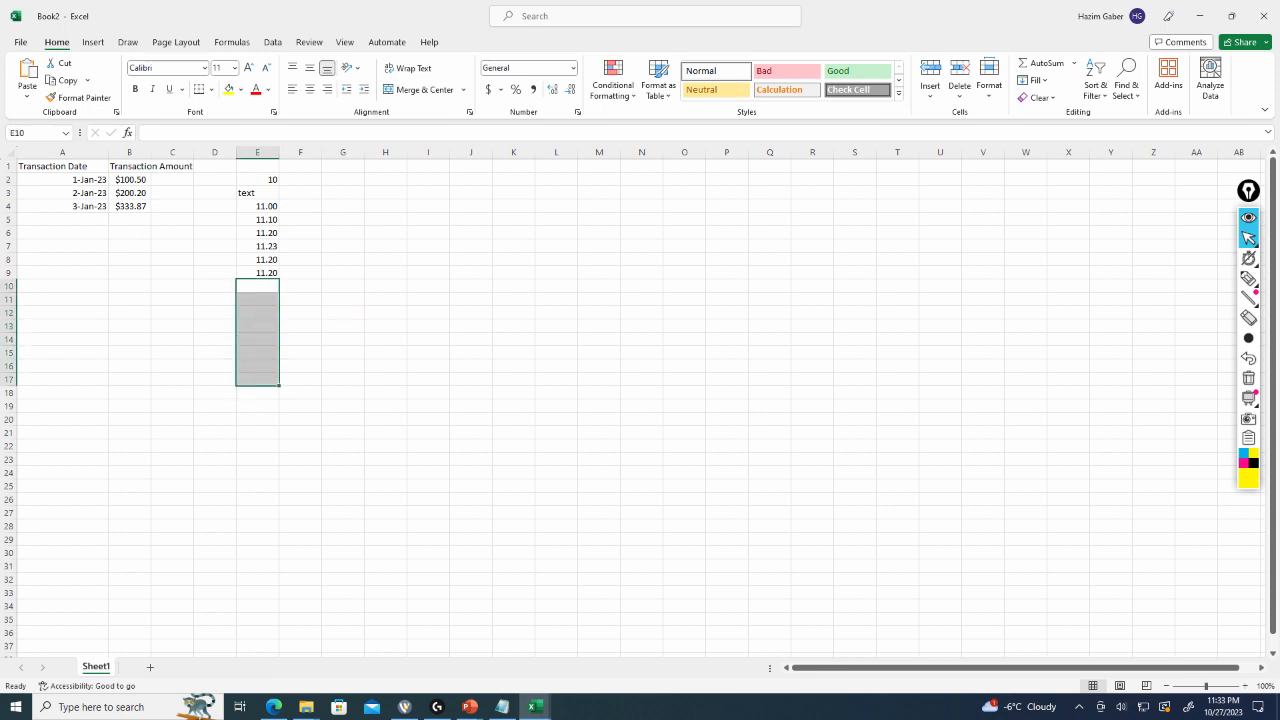
{"action": "right_click", "coordinate": [257, 290]}
{"action": "key", "text": "Escape"}
{"action": "key", "text": "ctrl+1"}
{"action": "left_click", "coordinate": [165, 436]}
{"action": "key", "text": "Return"}
Enter 11.2 in cell E11.
{"action": "left_click", "coordinate": [257, 299]}
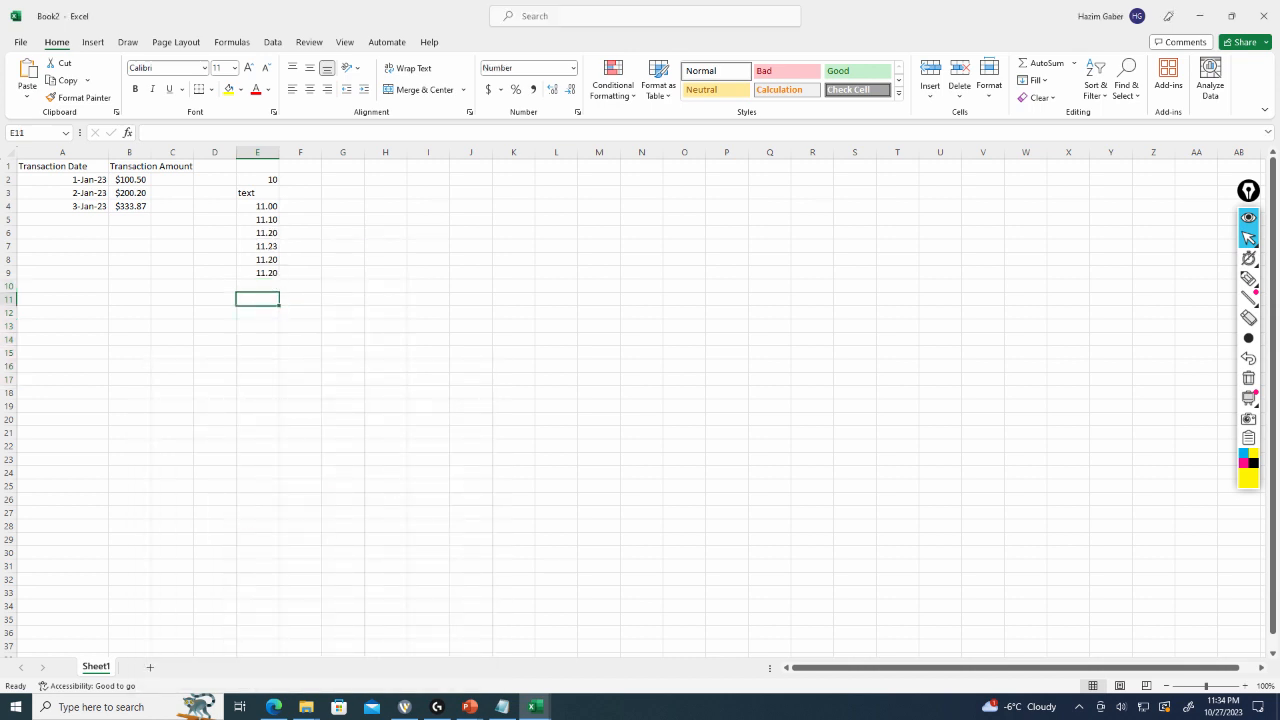
{"action": "type", "text": "11.2"}
{"action": "key", "text": "Return"}
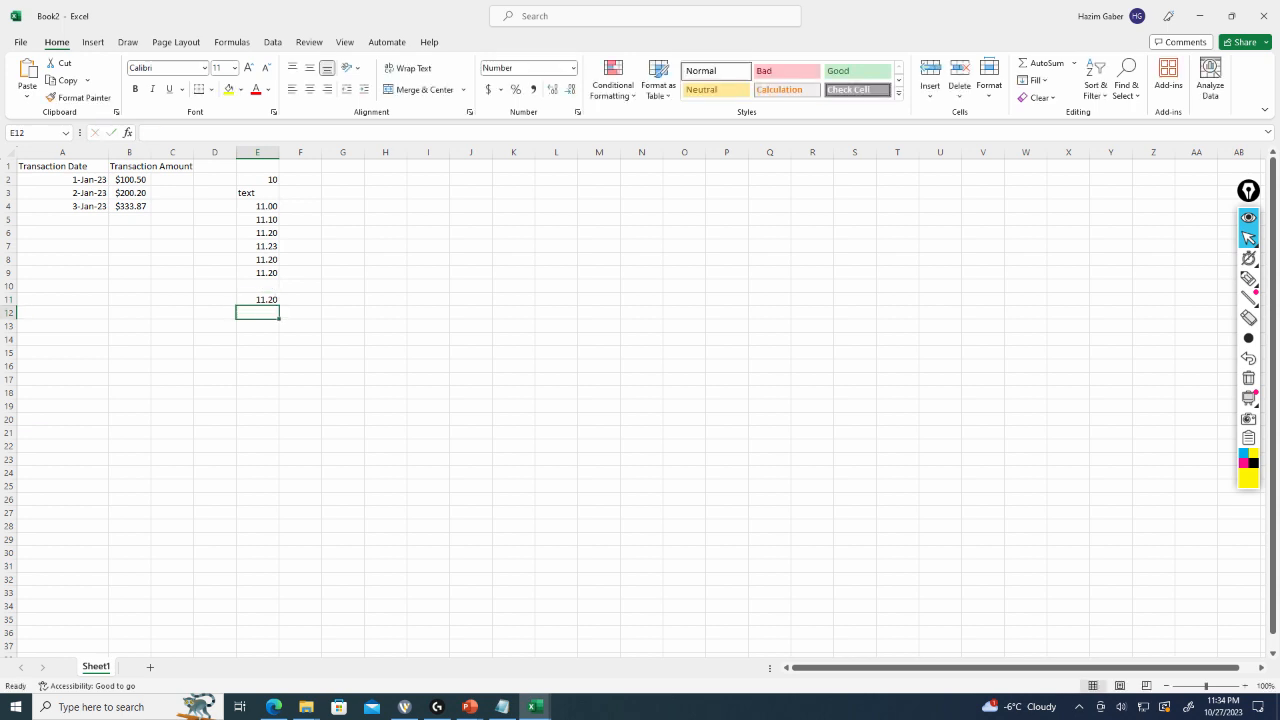
Format cells E4 to E9 as Number with 4 decimal places.
{"action": "left_click_drag", "start_coordinate": [257, 206], "coordinate": [262, 272]}
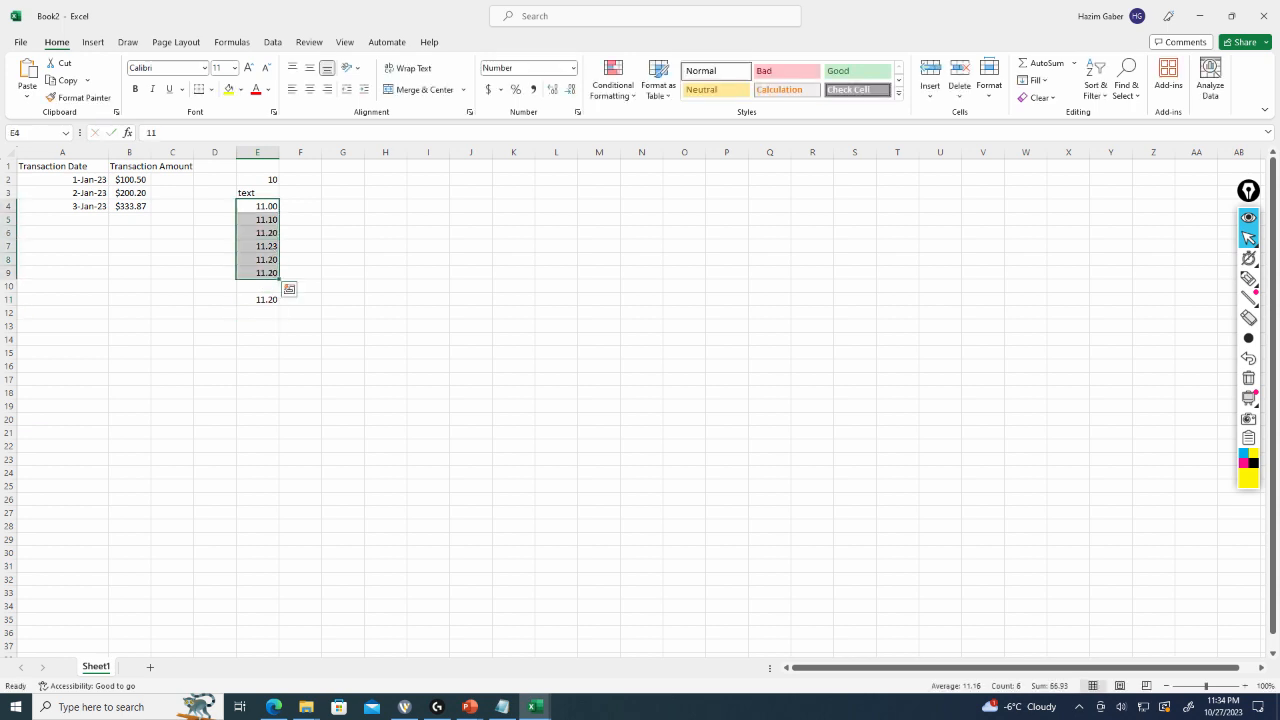
{"action": "right_click", "coordinate": [264, 269]}
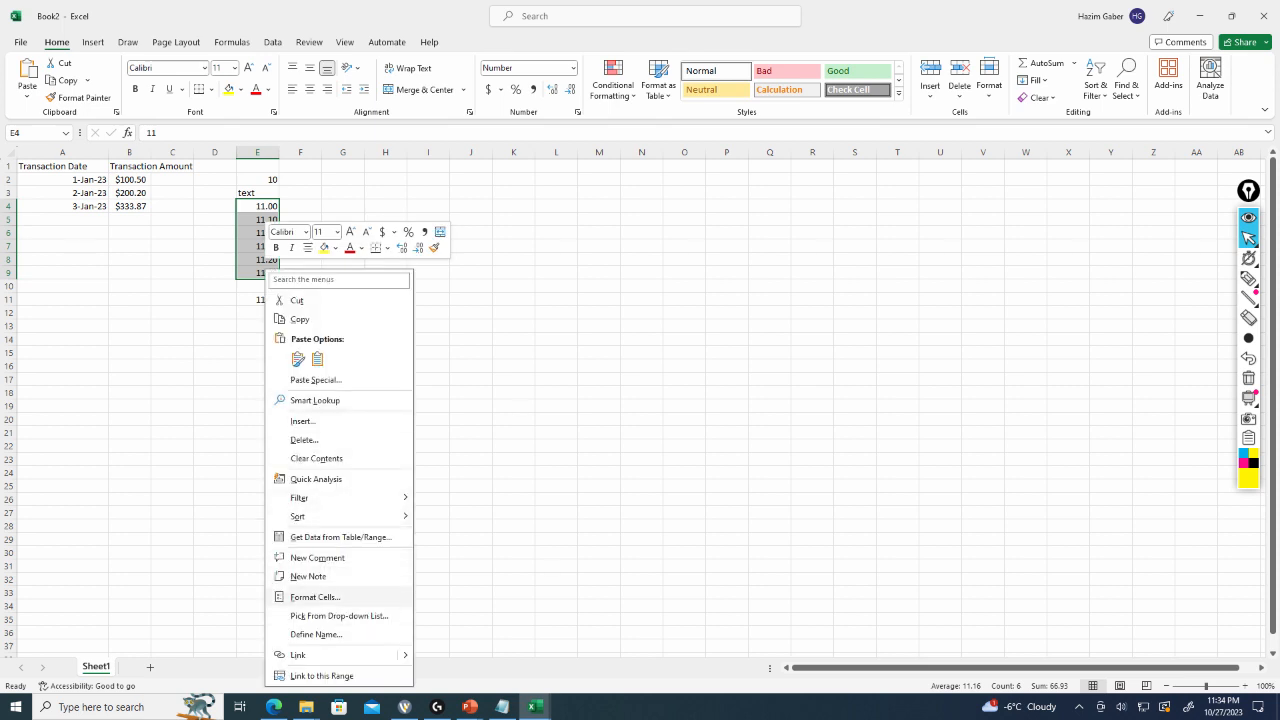
{"action": "left_click", "coordinate": [315, 597]}
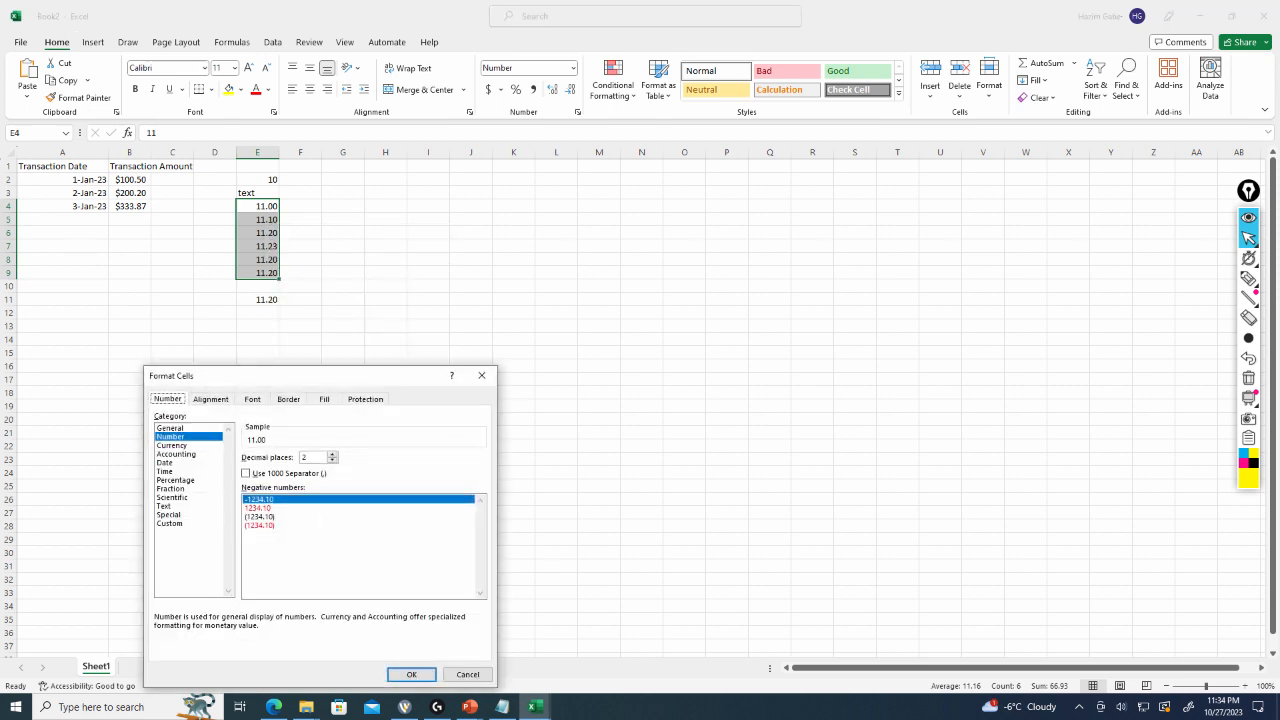
{"action": "left_click", "coordinate": [332, 454]}
{"action": "left_click", "coordinate": [332, 454]}
{"action": "left_click", "coordinate": [411, 674]}
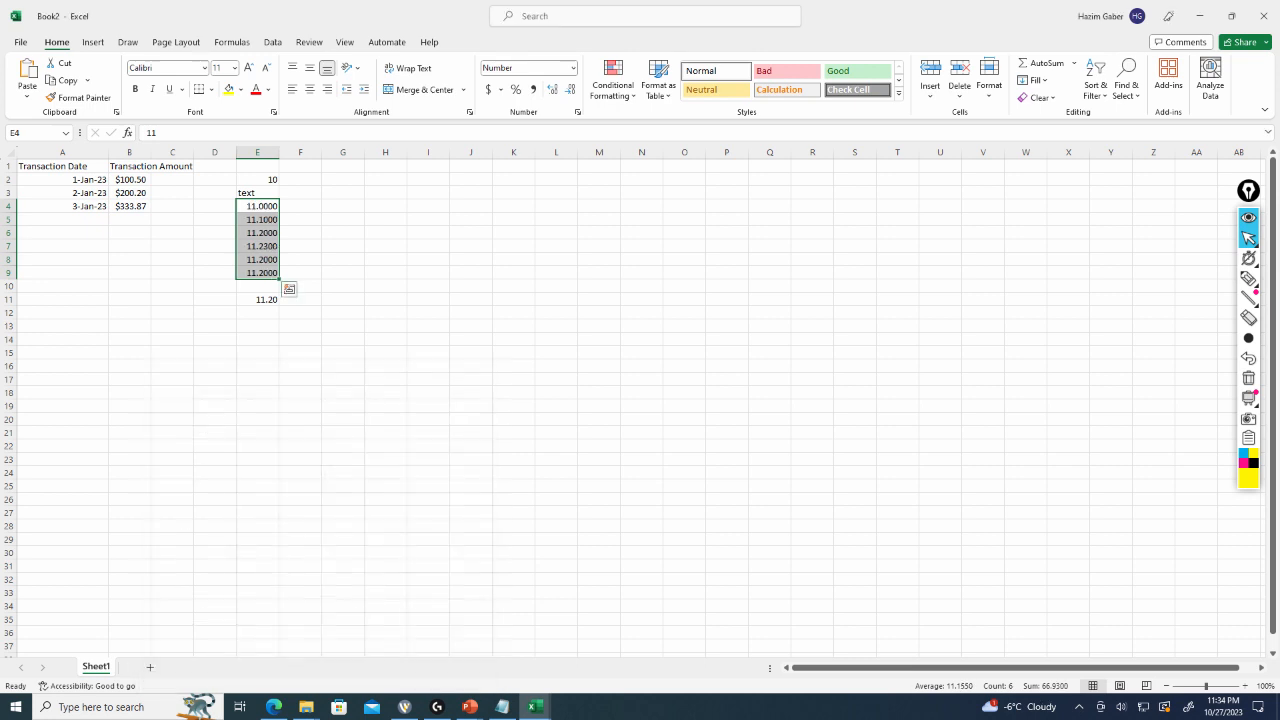
{"action": "left_click", "coordinate": [342, 259]}
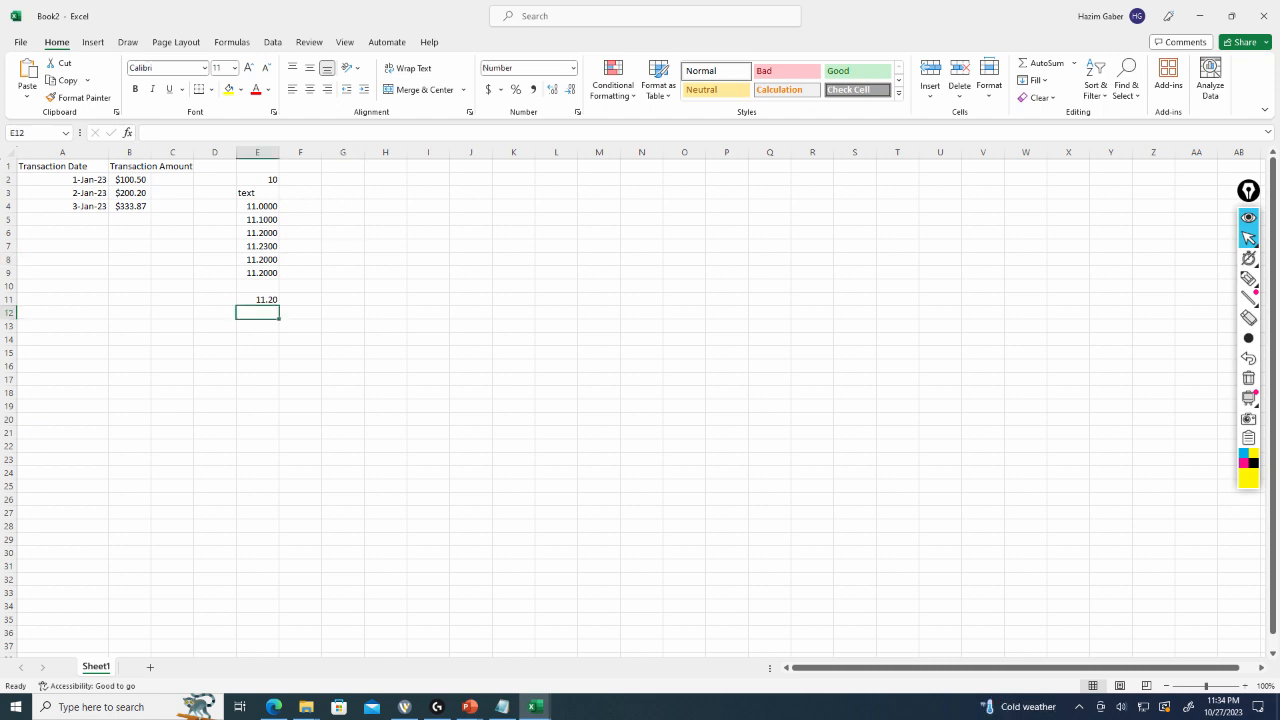
Enter -11 in cell E12.
{"action": "type", "text": "-"}
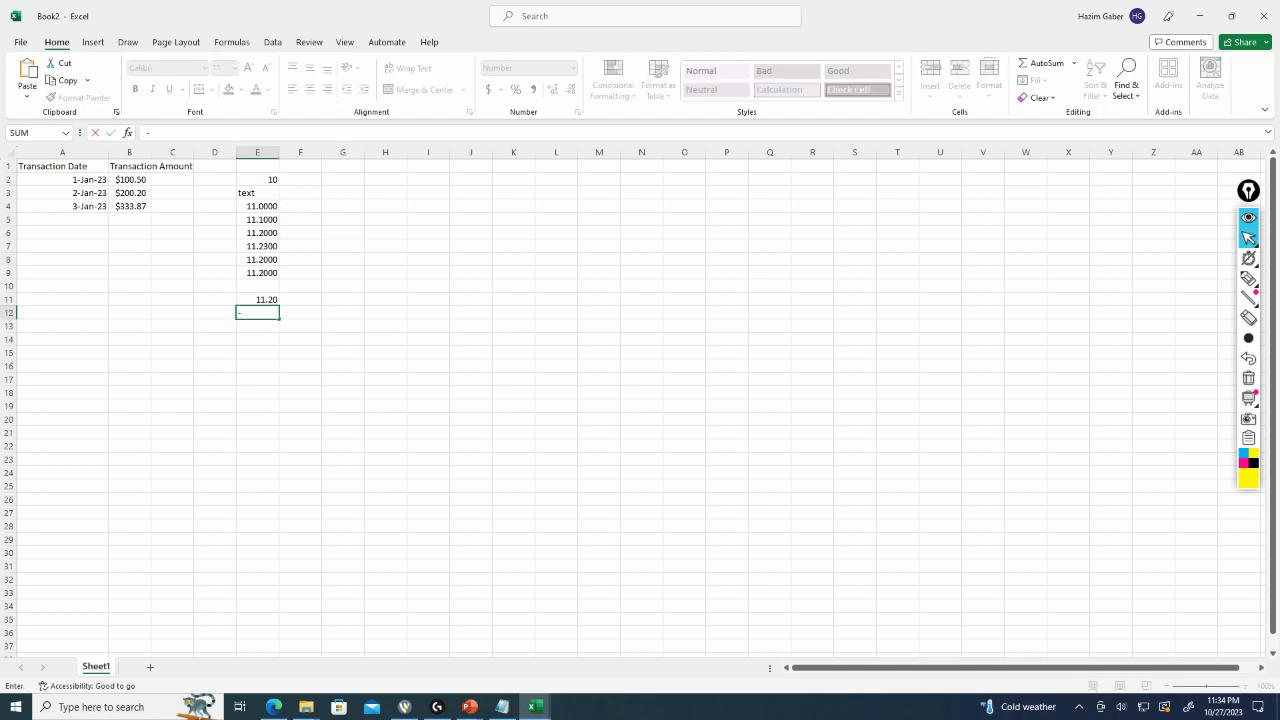
{"action": "type", "text": "11"}
{"action": "key", "text": "Return"}
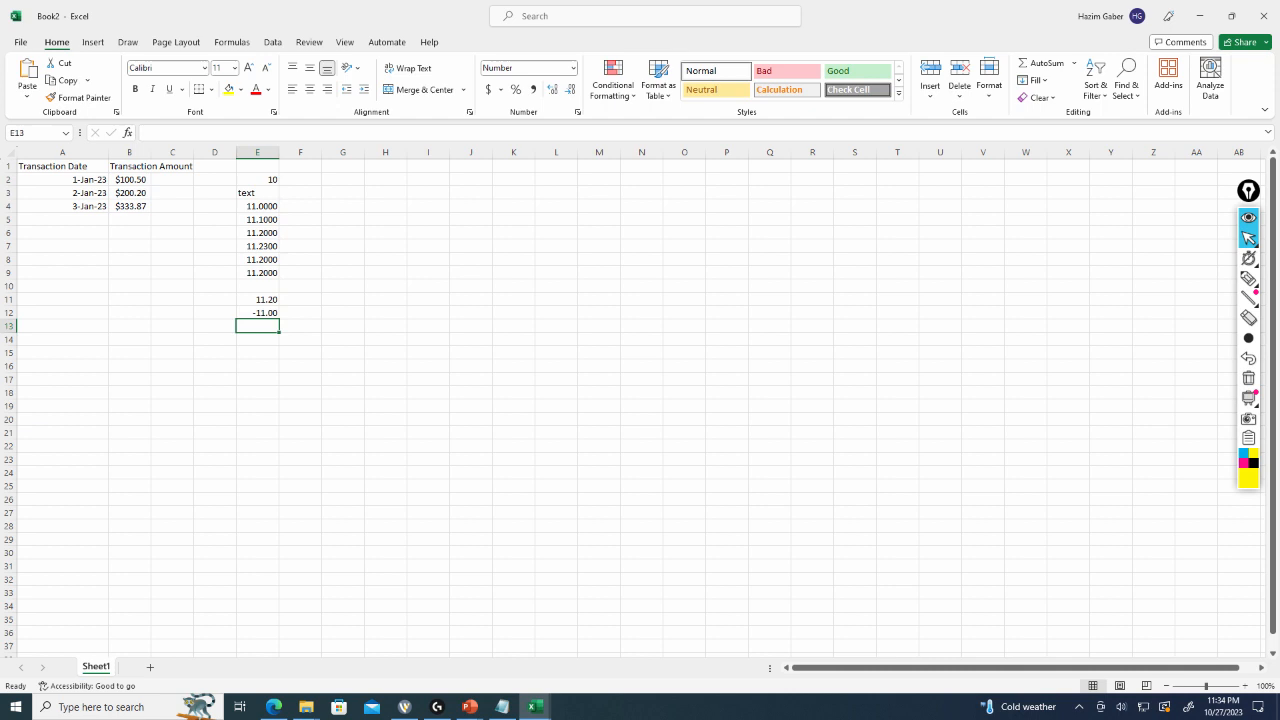
Format cell E12 to show negative numbers in red without a minus sign.
{"action": "right_click", "coordinate": [262, 313]}
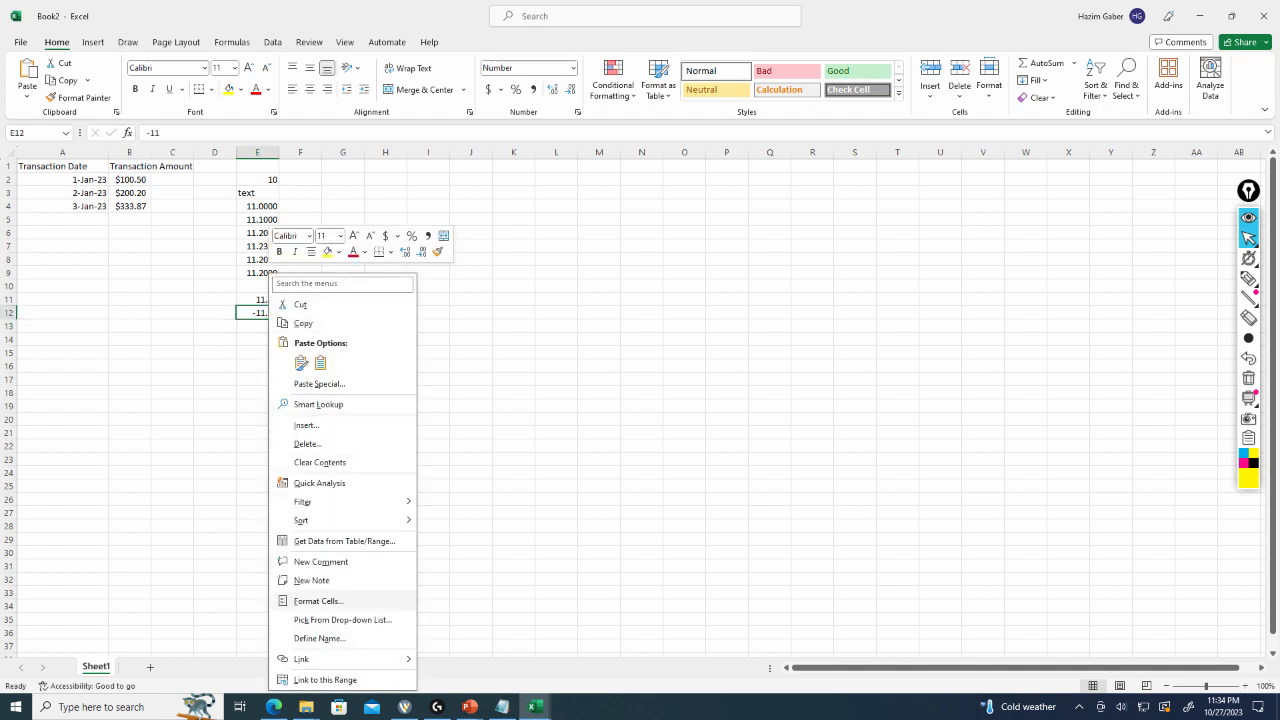
{"action": "left_click", "coordinate": [318, 600]}
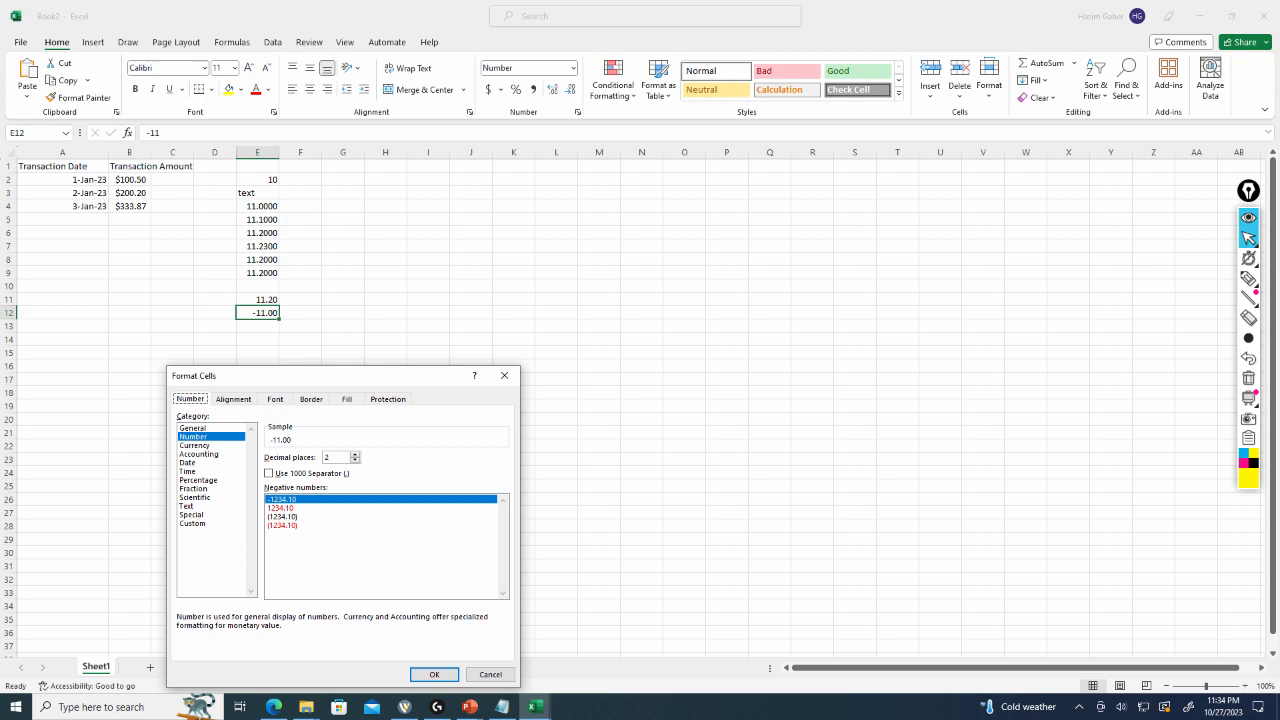
{"action": "left_click", "coordinate": [281, 508]}
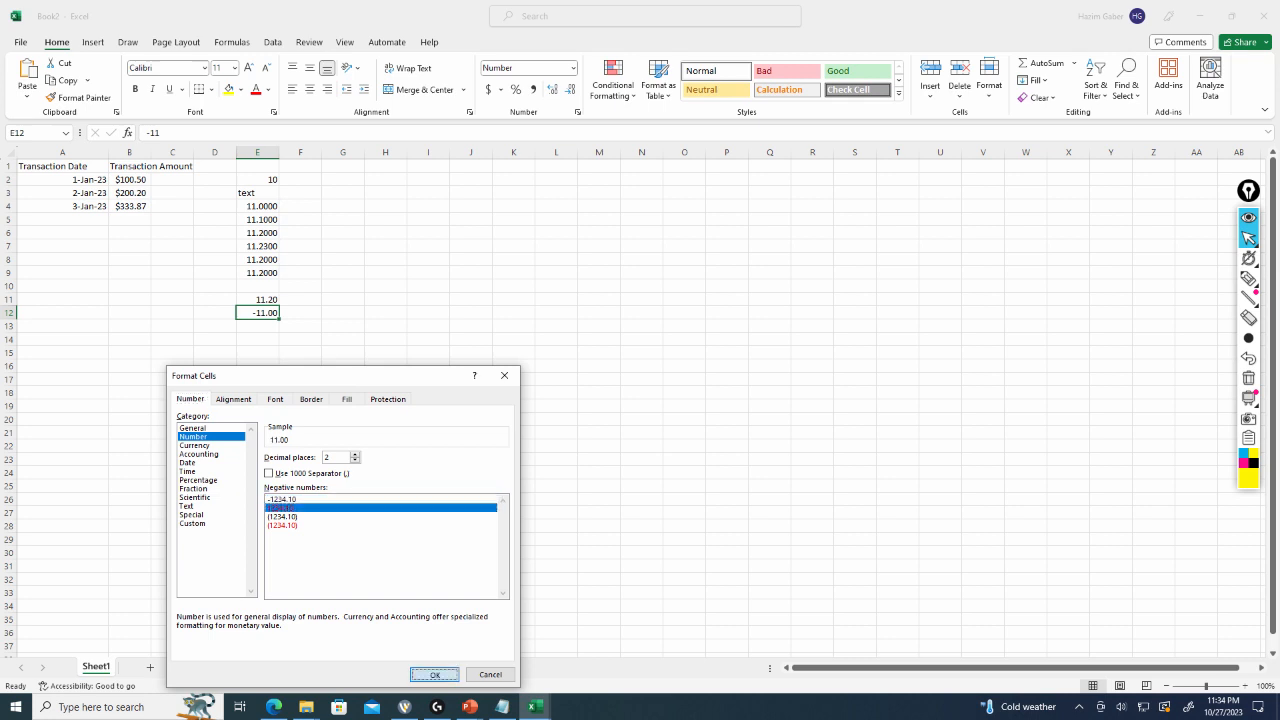
{"action": "left_click", "coordinate": [434, 674]}
{"action": "left_click", "coordinate": [342, 365]}
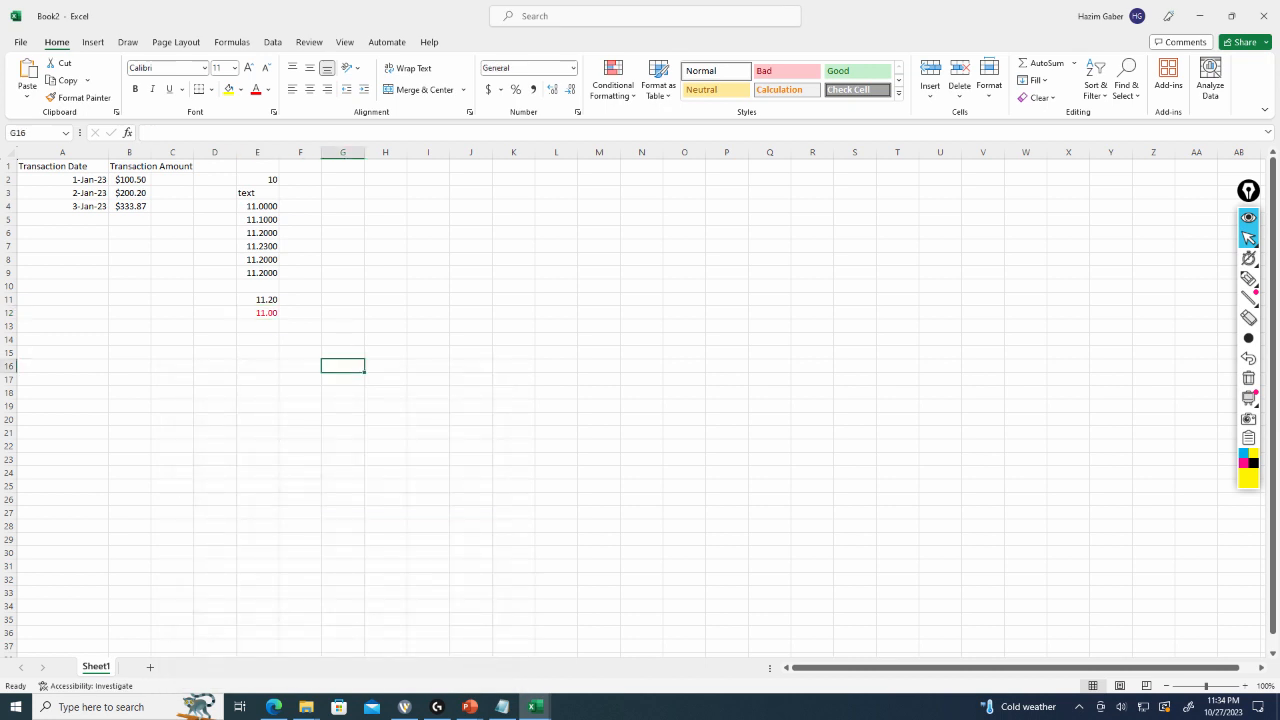
Change cell E12's negative number format to show the value in parentheses.
{"action": "left_click", "coordinate": [257, 312]}
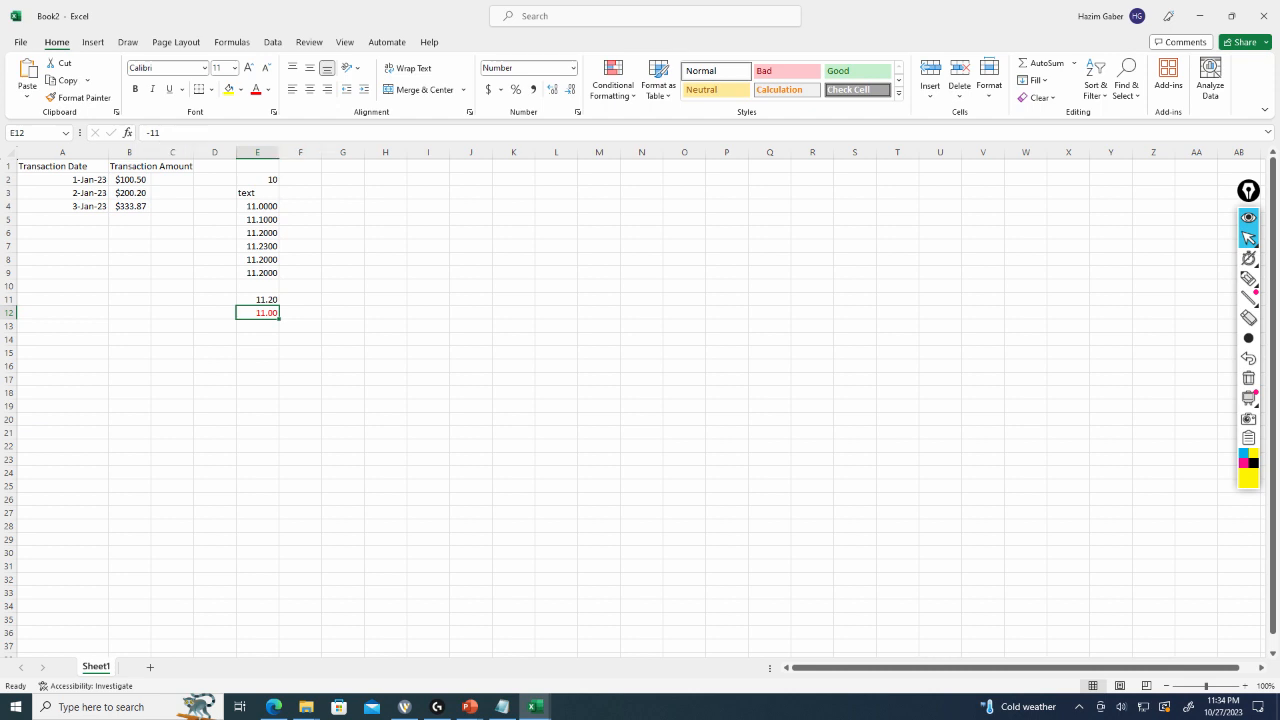
{"action": "left_click", "coordinate": [1248, 278]}
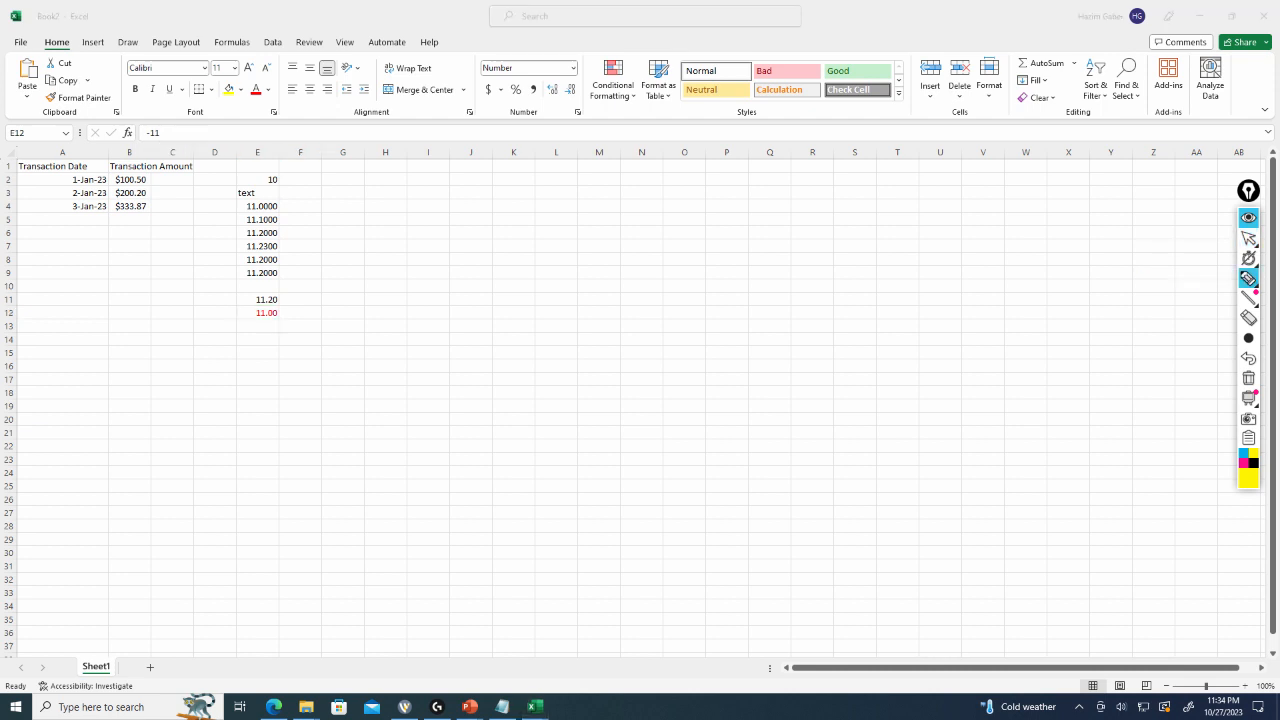
{"action": "mouse_move", "coordinate": [164, 117]}
{"action": "left_mouse_down"}
{"action": "mouse_move", "coordinate": [148, 156]}
{"action": "mouse_move", "coordinate": [146, 106]}
{"action": "left_mouse_up"}
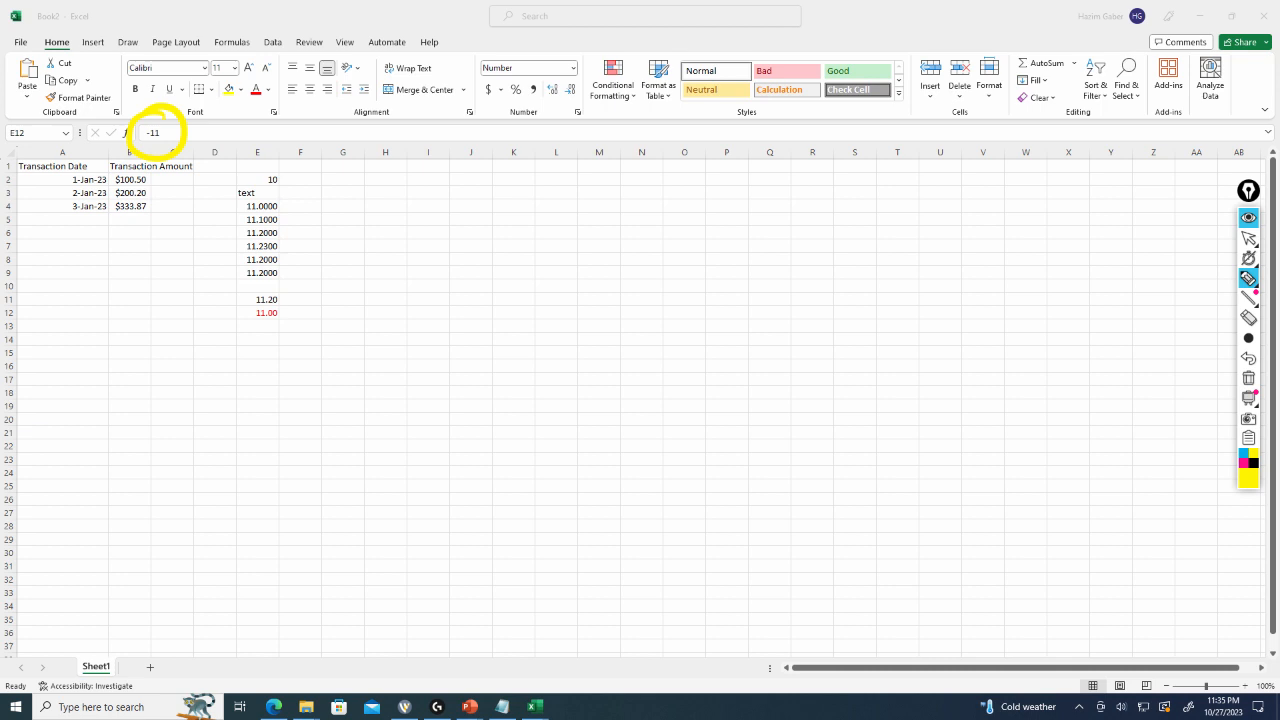
{"action": "left_click", "coordinate": [1248, 237]}
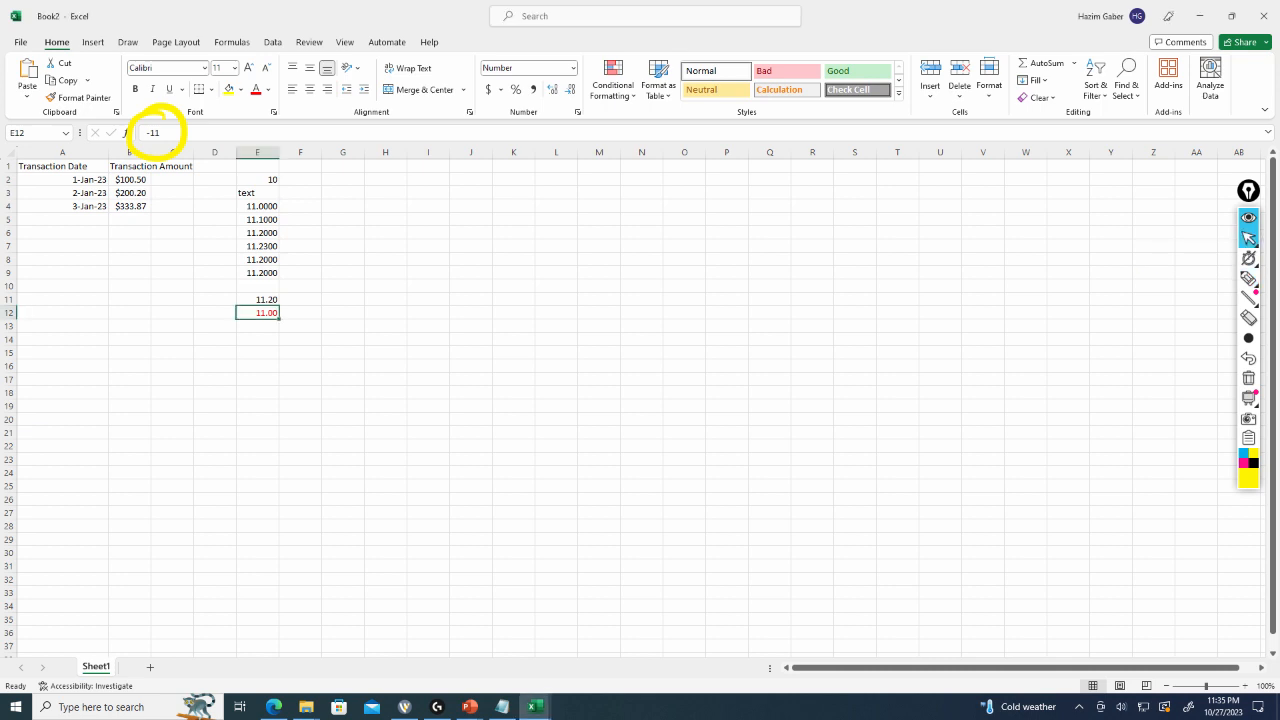
{"action": "right_click", "coordinate": [260, 312]}
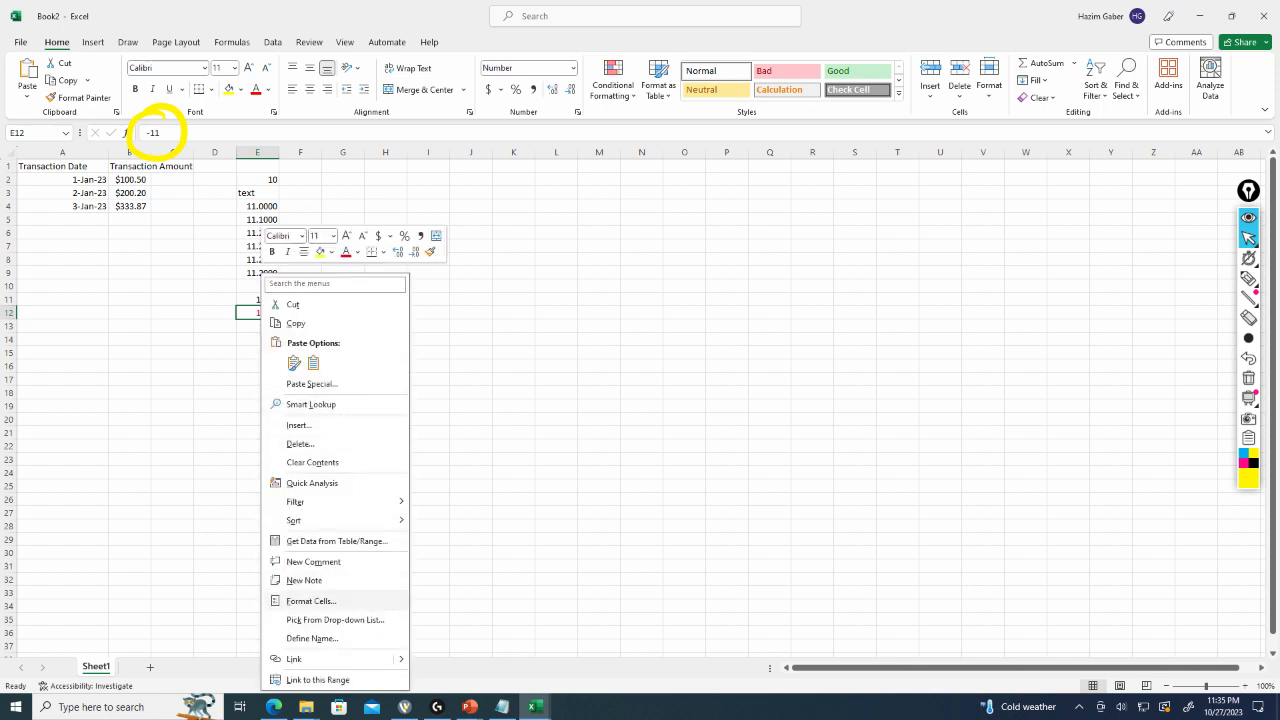
{"action": "key", "text": "Escape"}
{"action": "key", "text": "ctrl+1"}
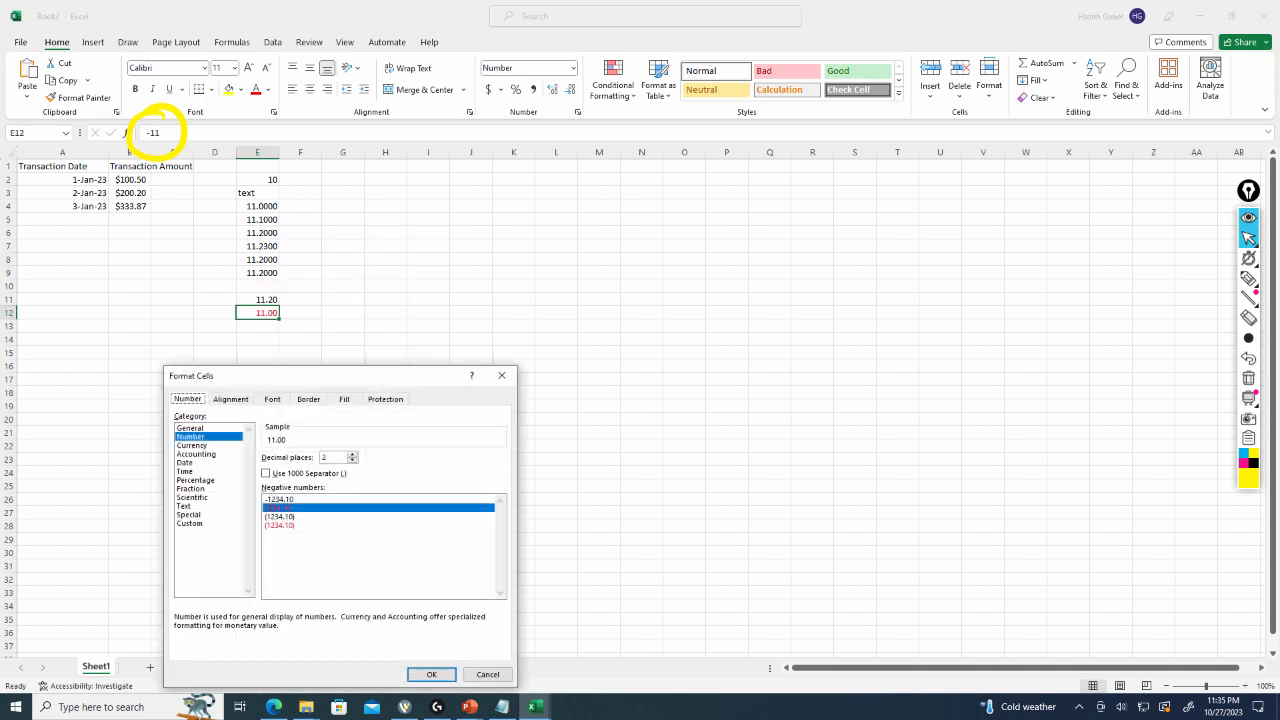
{"action": "left_click", "coordinate": [378, 516]}
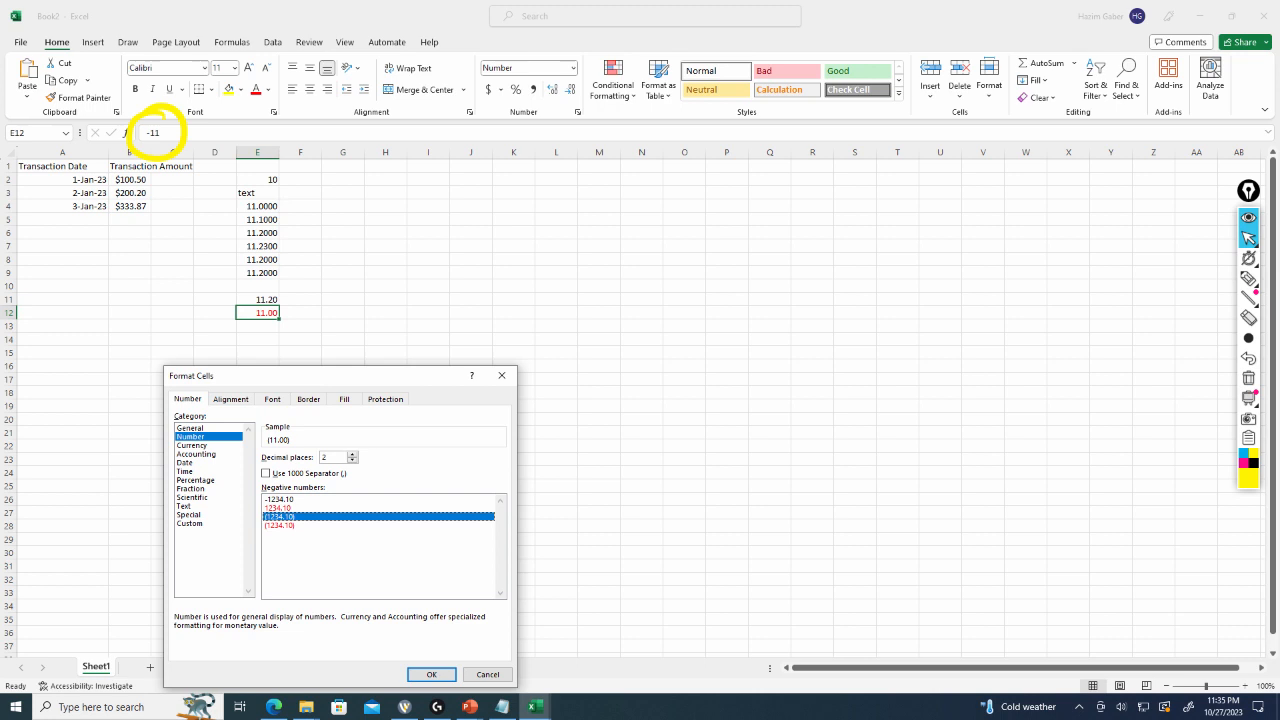
{"action": "left_click", "coordinate": [431, 674]}
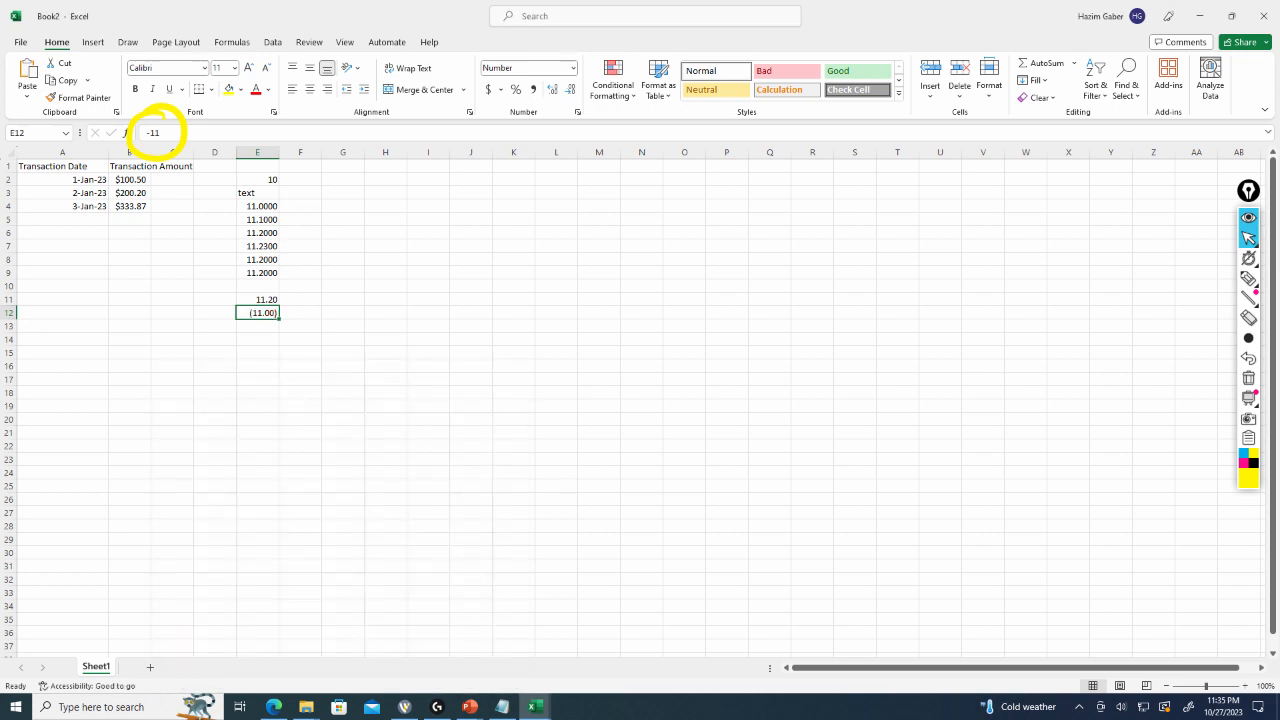
Enter 10010101 in cell E14.
{"action": "key", "text": "Down"}
{"action": "key", "text": "Down"}
{"action": "key", "text": "Down"}
{"action": "key", "text": "Up"}
{"action": "key", "text": "Up"}
{"action": "key", "text": "Up"}
{"action": "key", "text": "Down"}
{"action": "key", "text": "Down"}
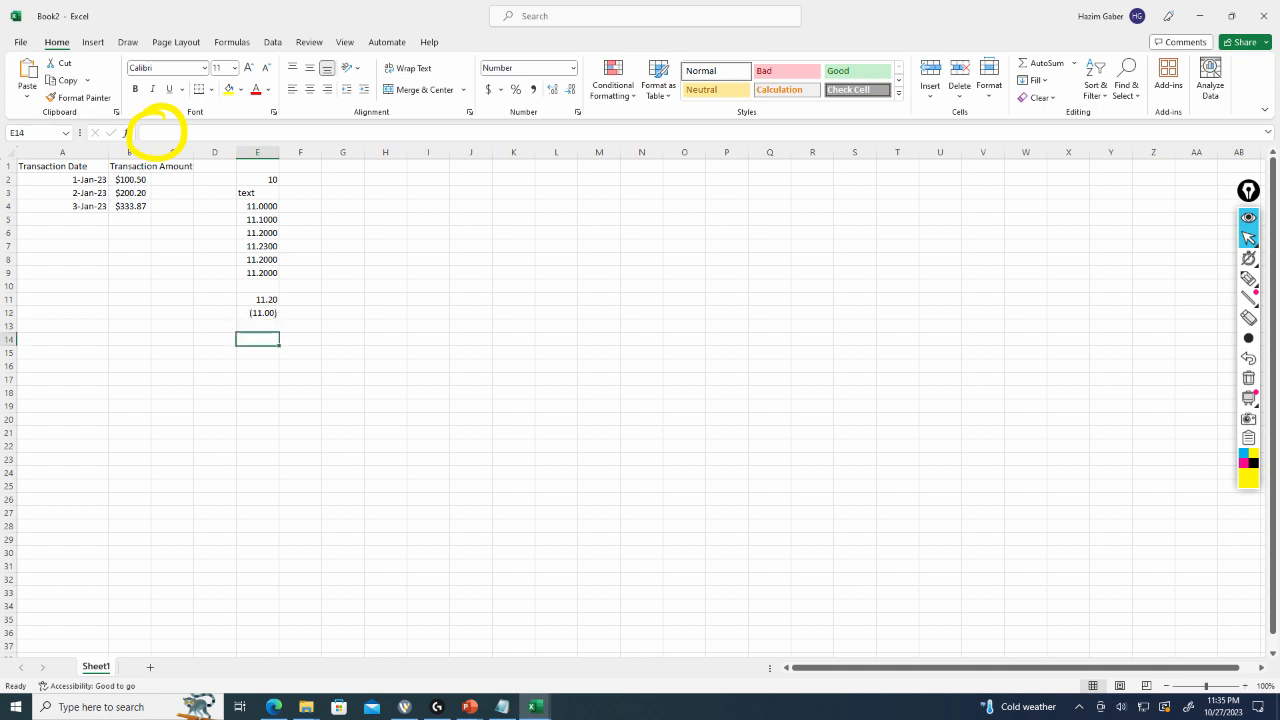
{"action": "type", "text": "1"}
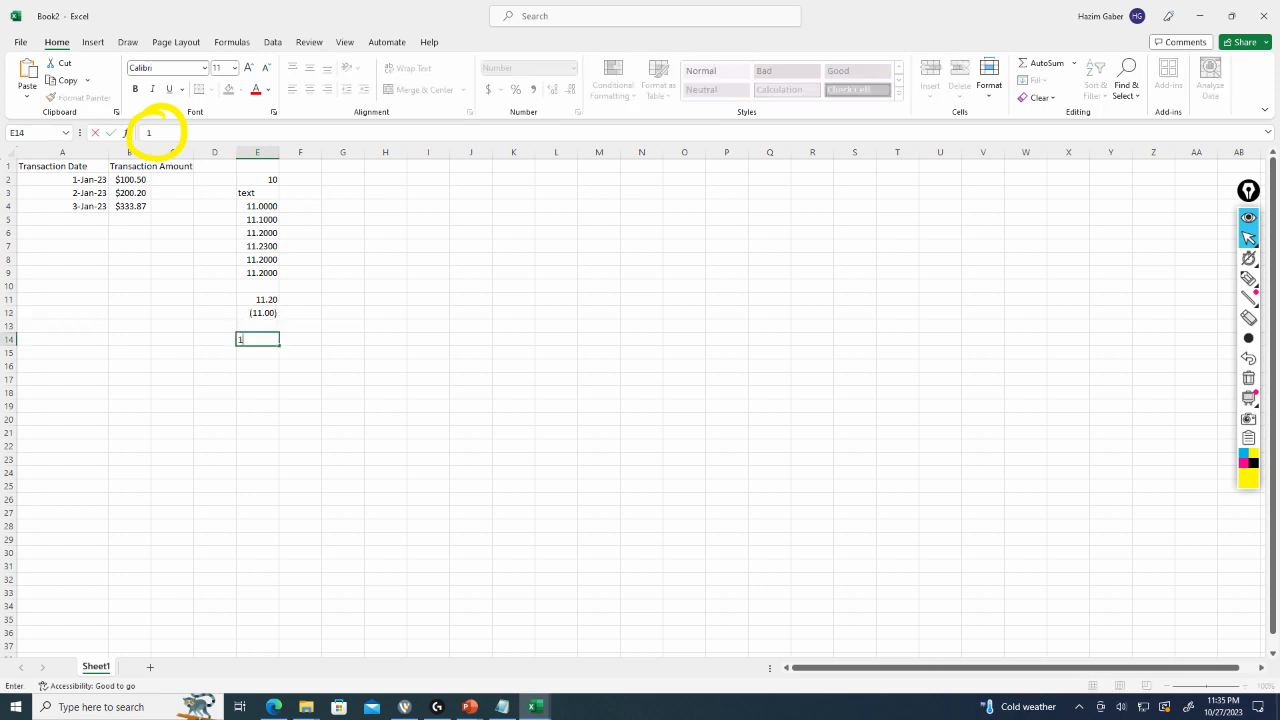
{"action": "type", "text": "0010101"}
{"action": "left_click", "coordinate": [354, 419]}
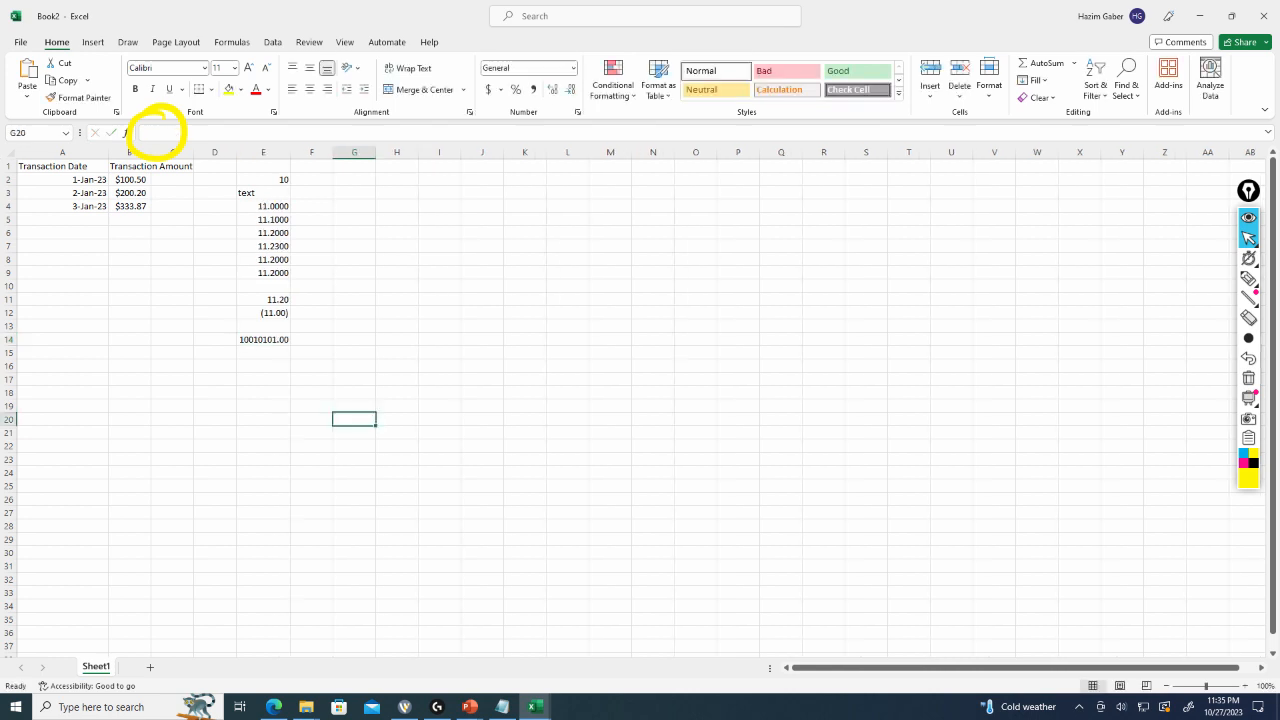
Turn on the 1000 separator in cell E14's Number format.
{"action": "right_click", "coordinate": [273, 339]}
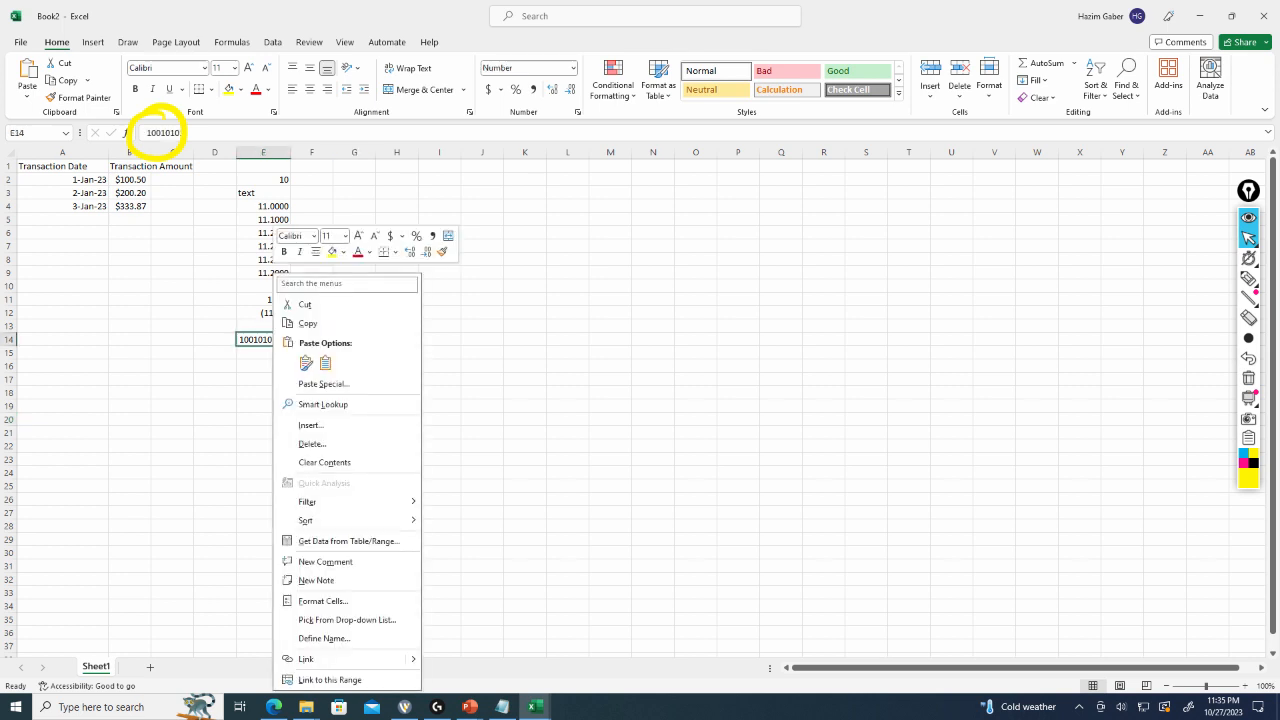
{"action": "left_click", "coordinate": [322, 601]}
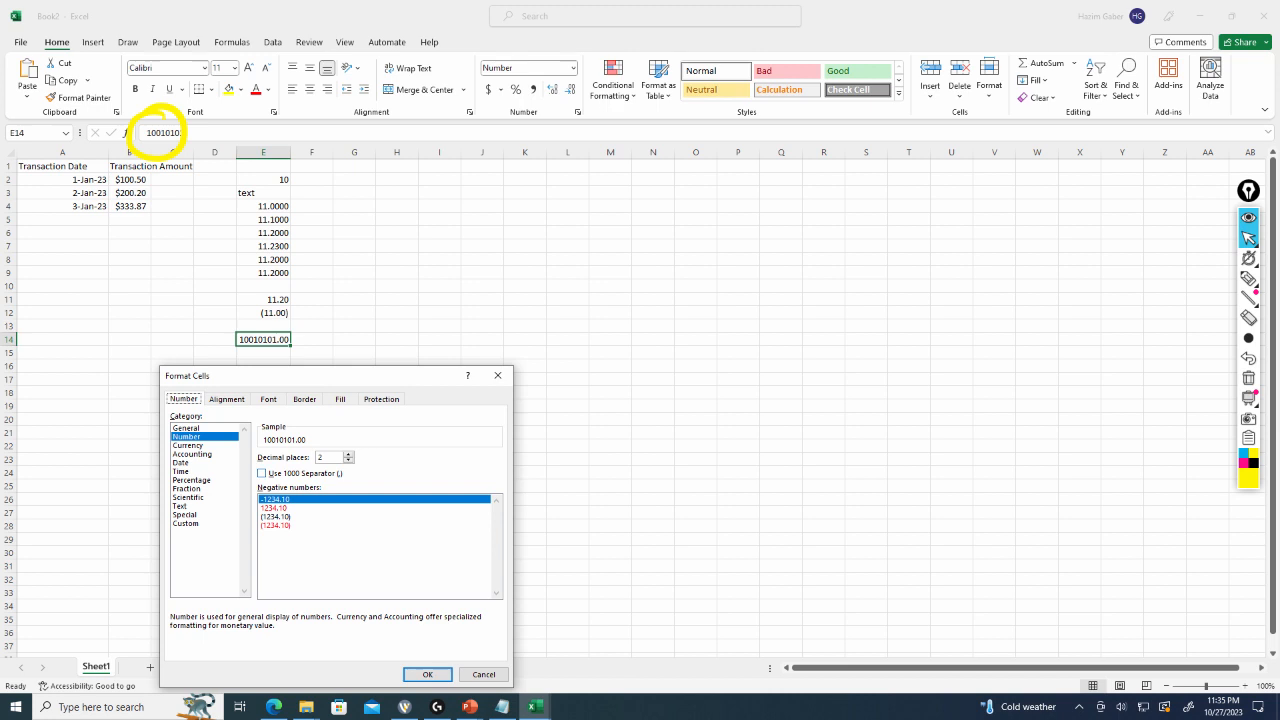
{"action": "left_click", "coordinate": [263, 473]}
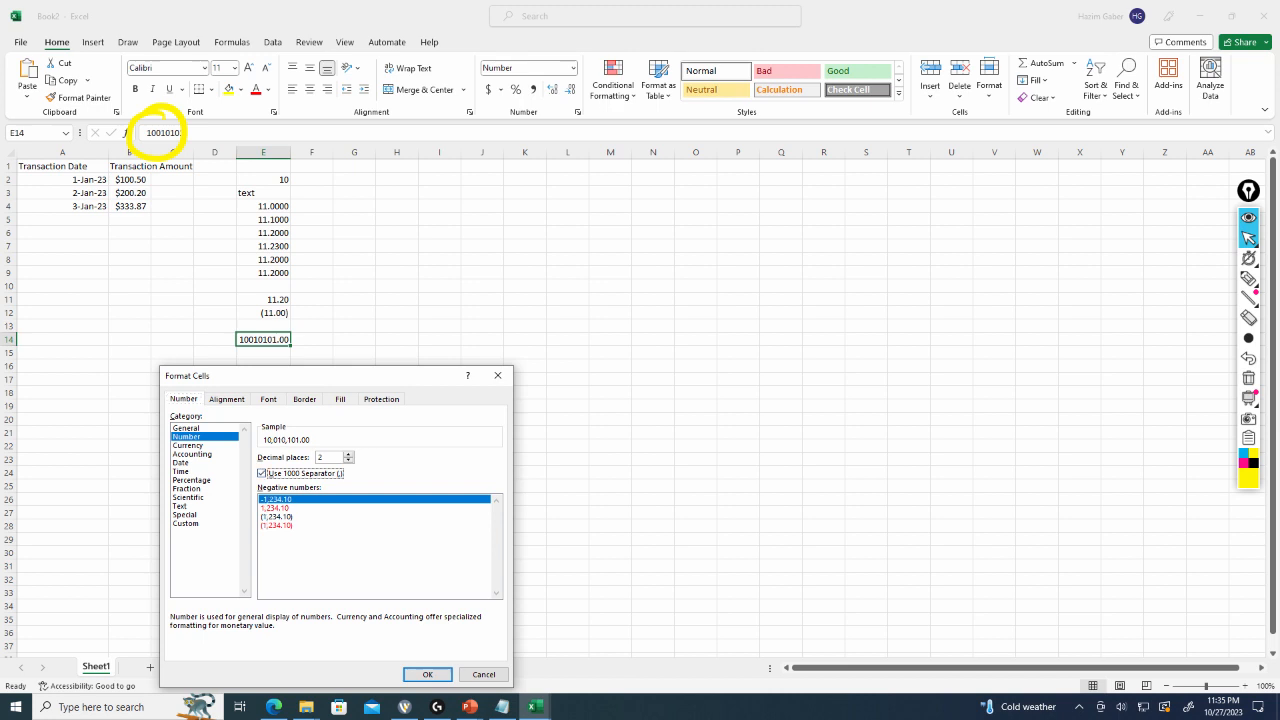
{"action": "left_click", "coordinate": [428, 675]}
{"action": "left_click", "coordinate": [317, 393]}
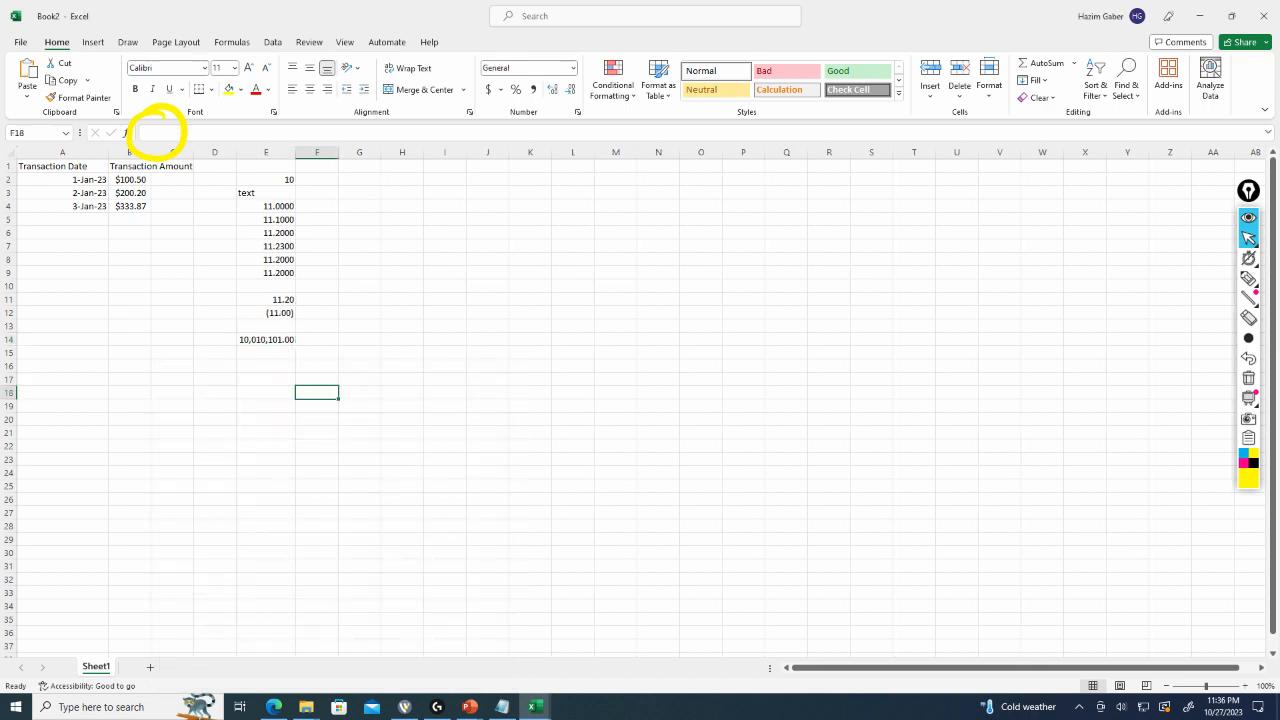
{"action": "left_click", "coordinate": [266, 340]}
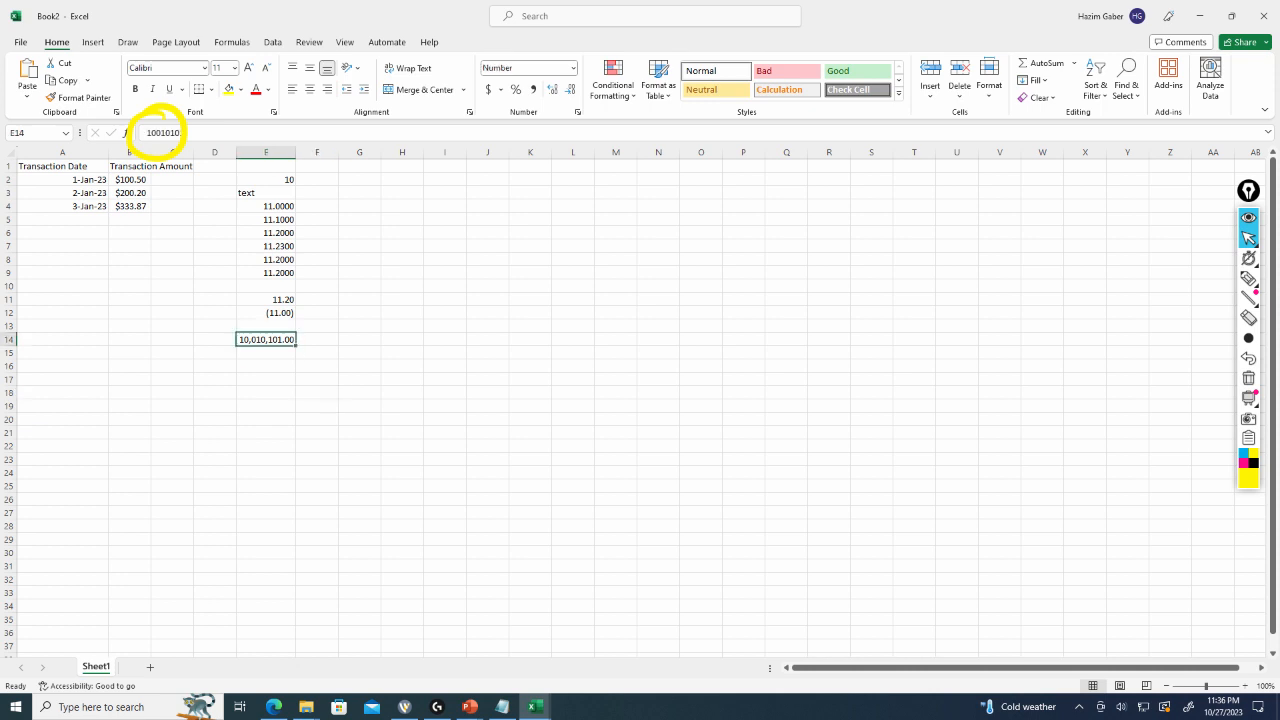
{"action": "left_click", "coordinate": [1248, 378]}
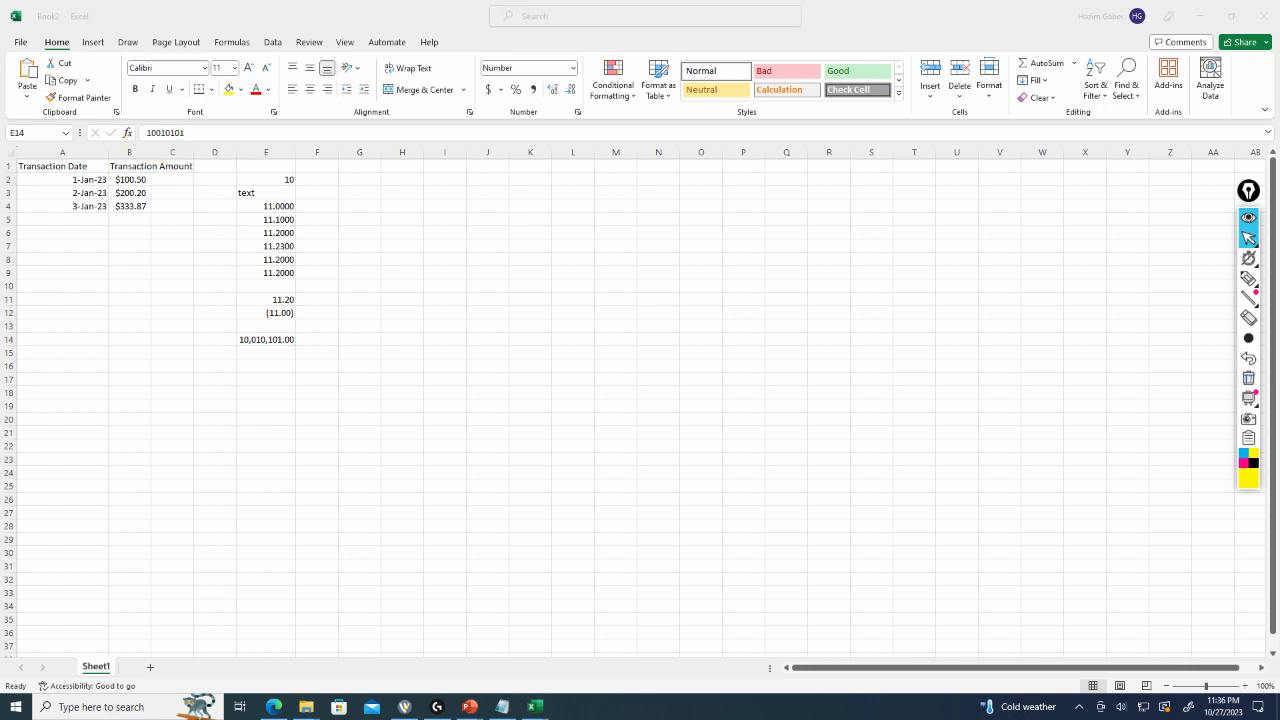